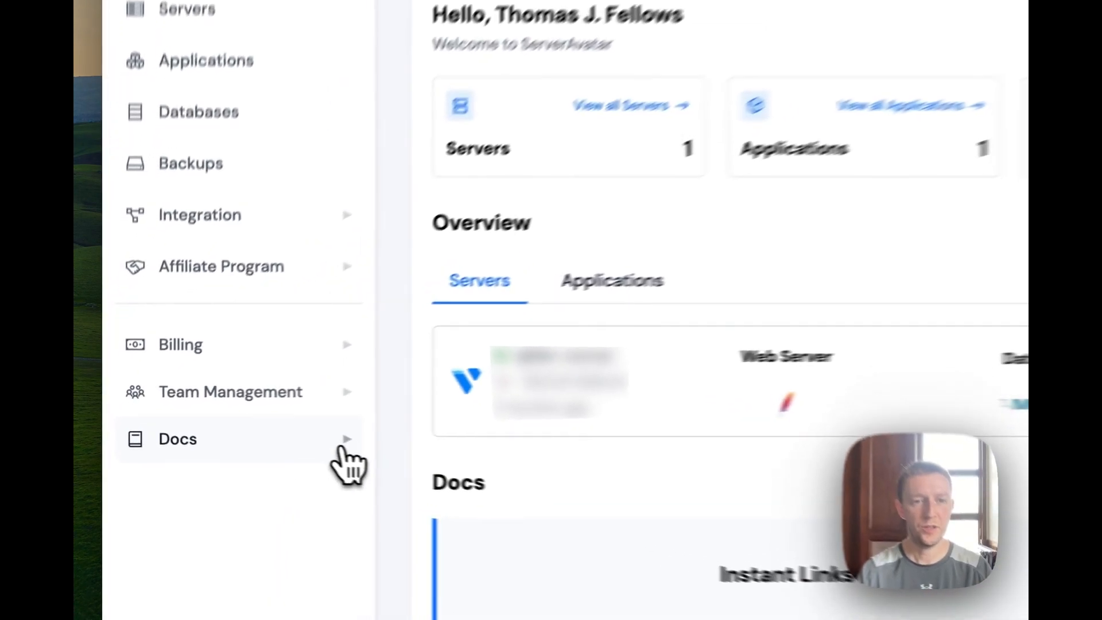
Open the Vultr guide under Integrations > Cloud Platforms in the docs, then return to the dashboard.
click(244, 439)
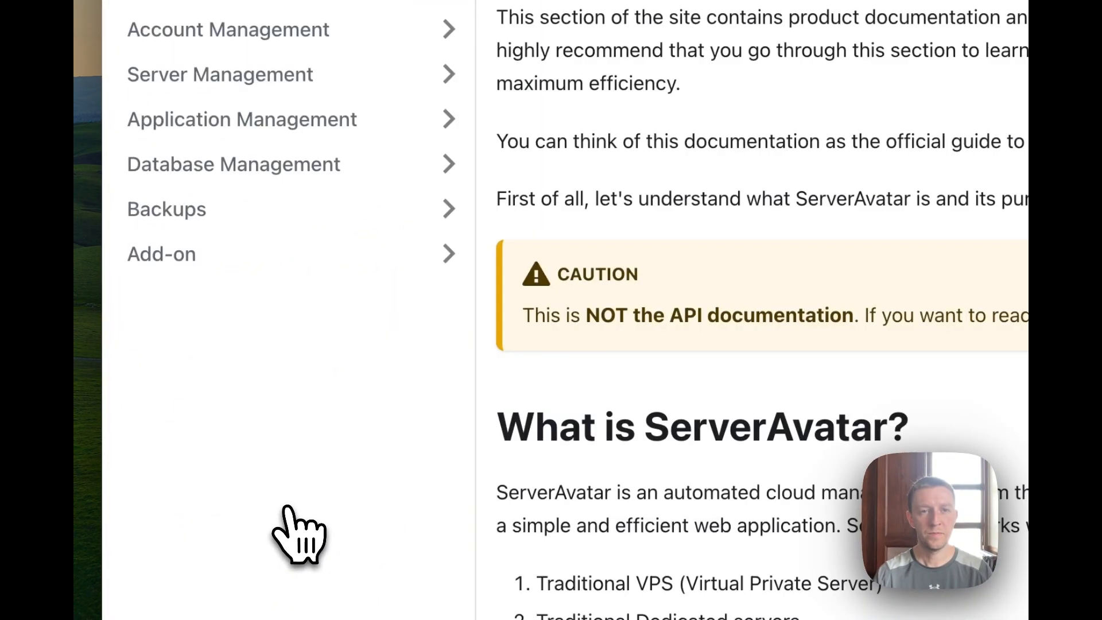
scroll(295, 529, up, 2)
scroll(459, 178, up, 3)
click(442, 172)
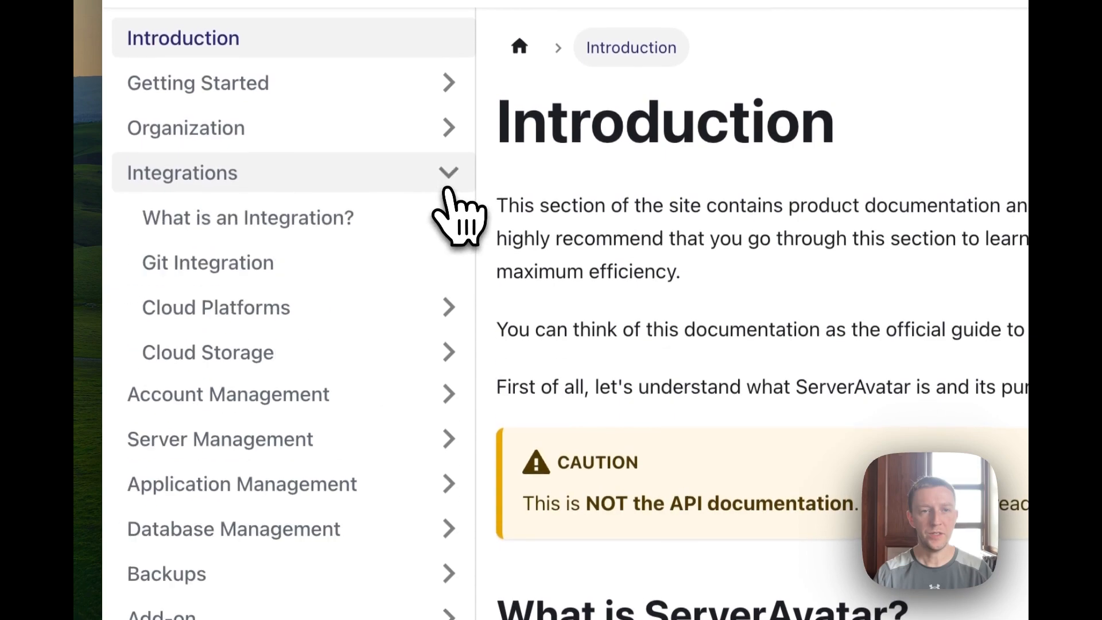
click(427, 313)
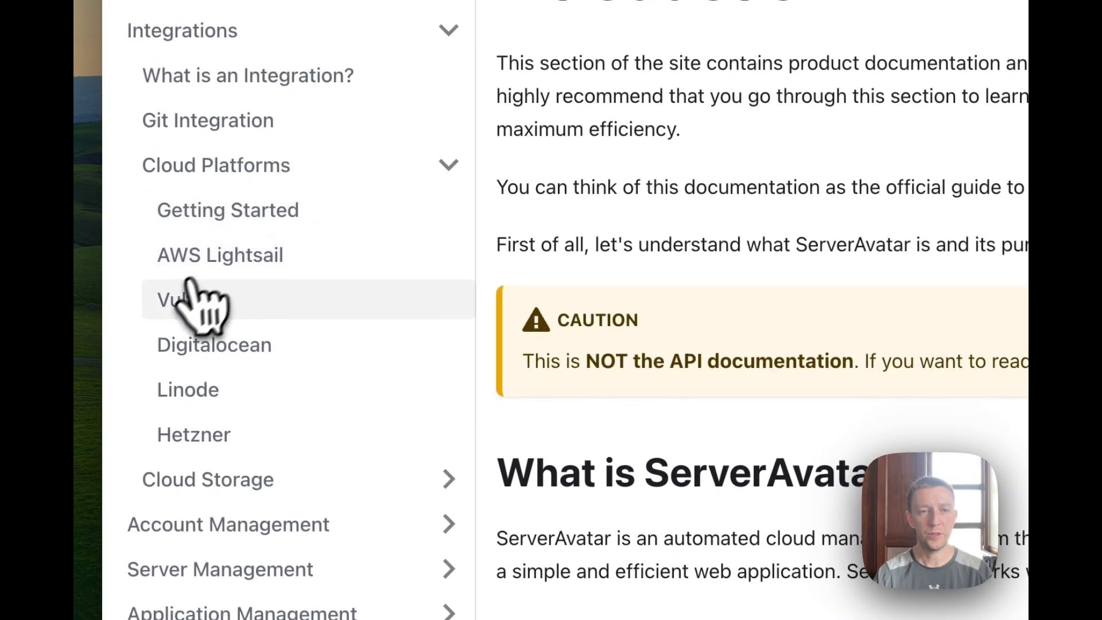
click(191, 309)
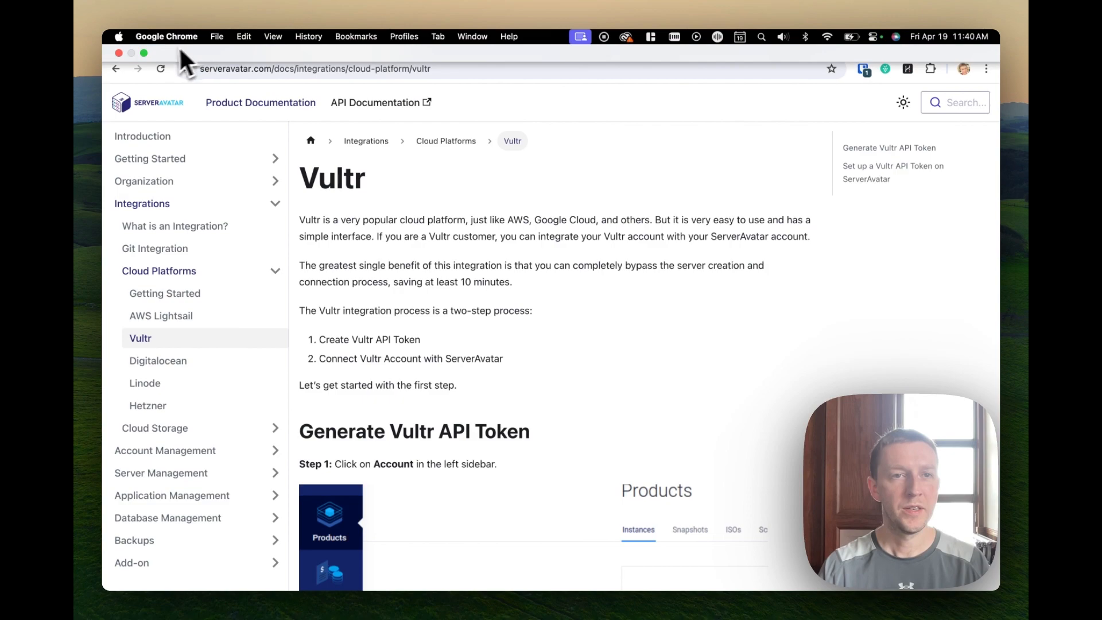
click(180, 46)
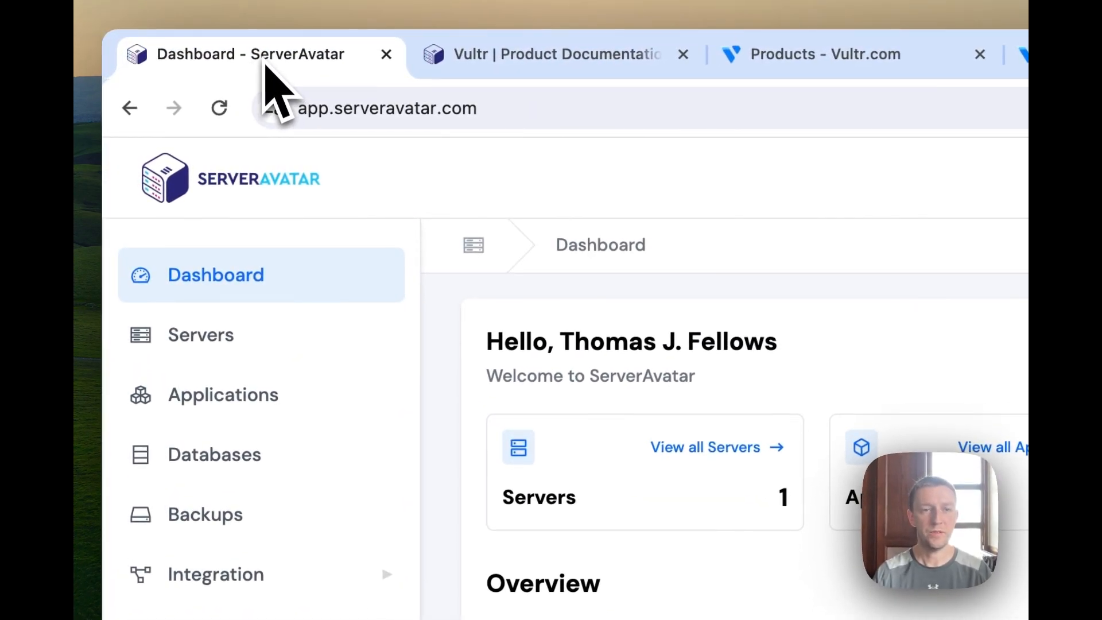
Start a Vultr link under Cloud Platforms integrations, naming it 'Vultr Servers Integration'.
click(388, 578)
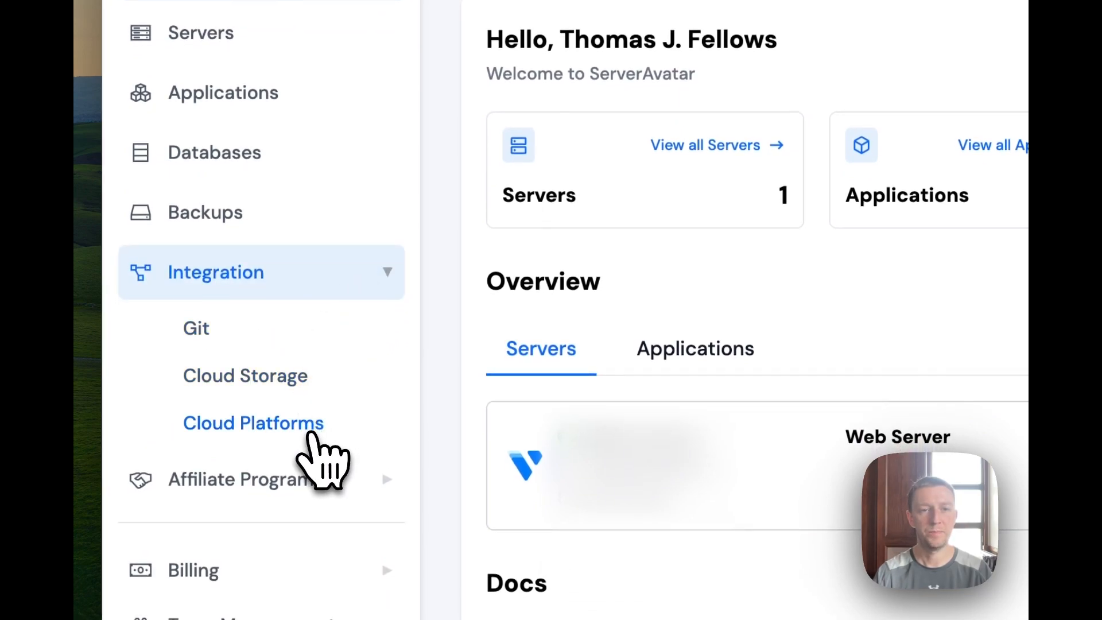
click(310, 434)
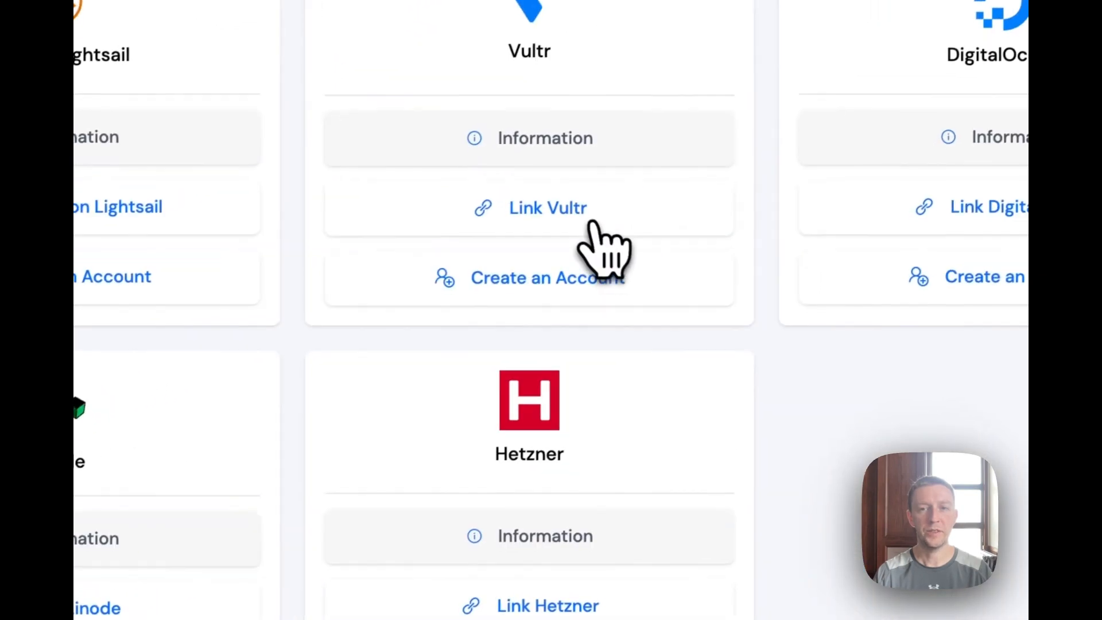
click(591, 225)
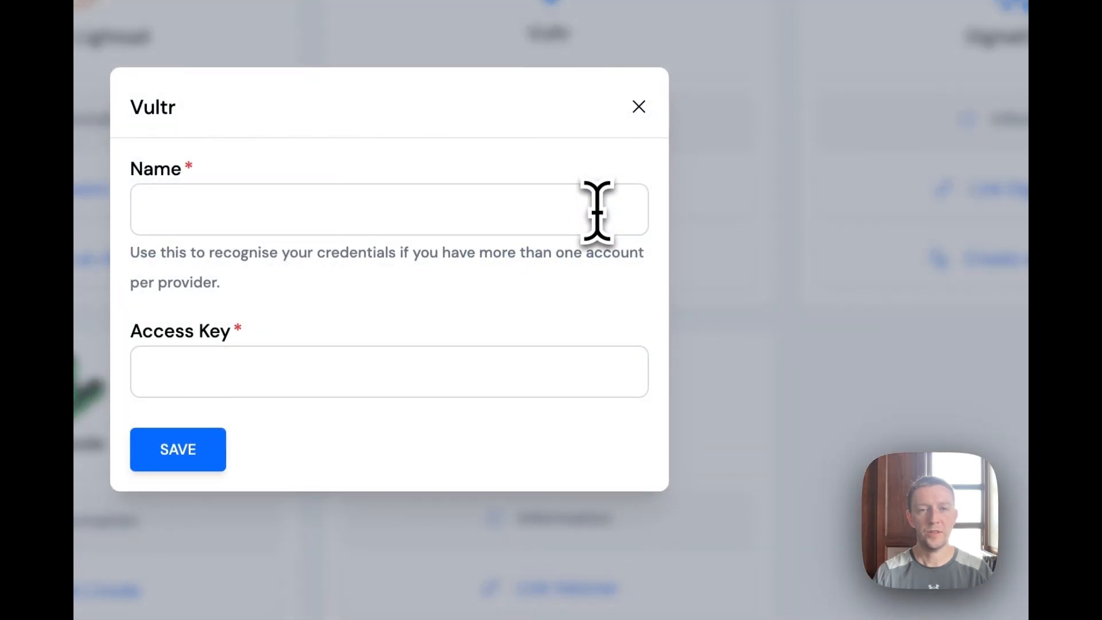
click(596, 210)
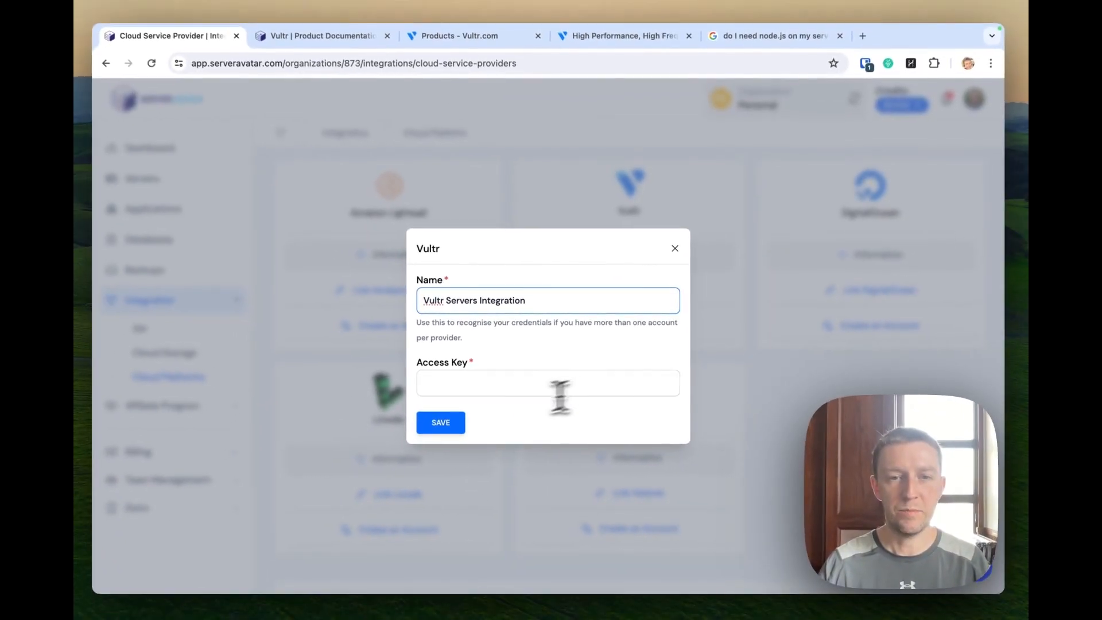
Copy the IPv6 address from Step 4 of the Vultr guide and go to the Vultr panel.
click(347, 41)
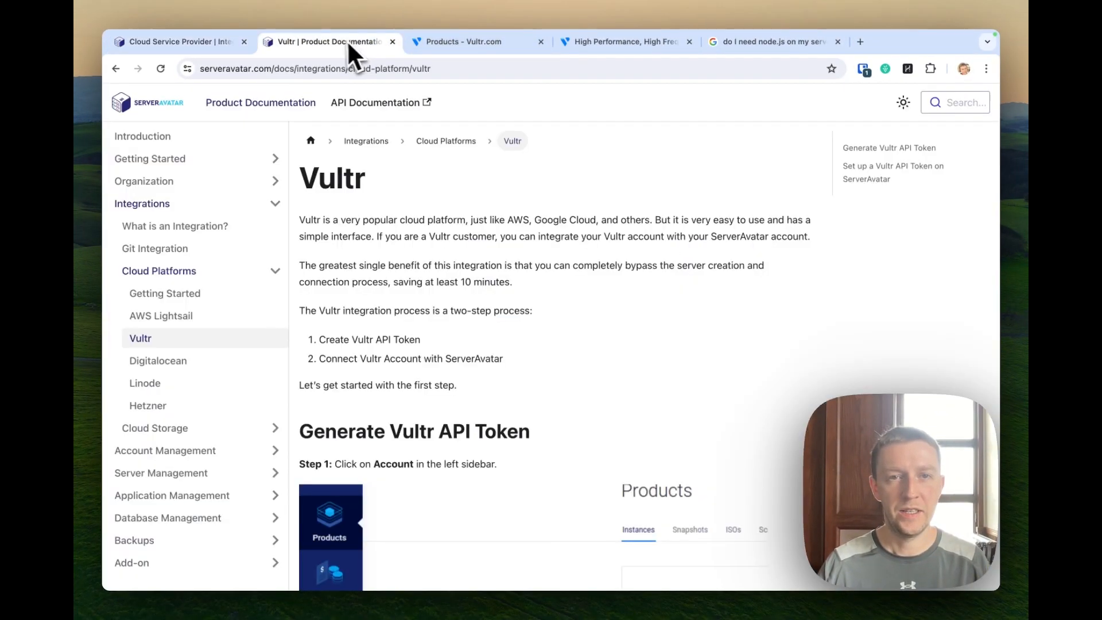
scroll(571, 314, down, 5)
scroll(570, 306, down, 8)
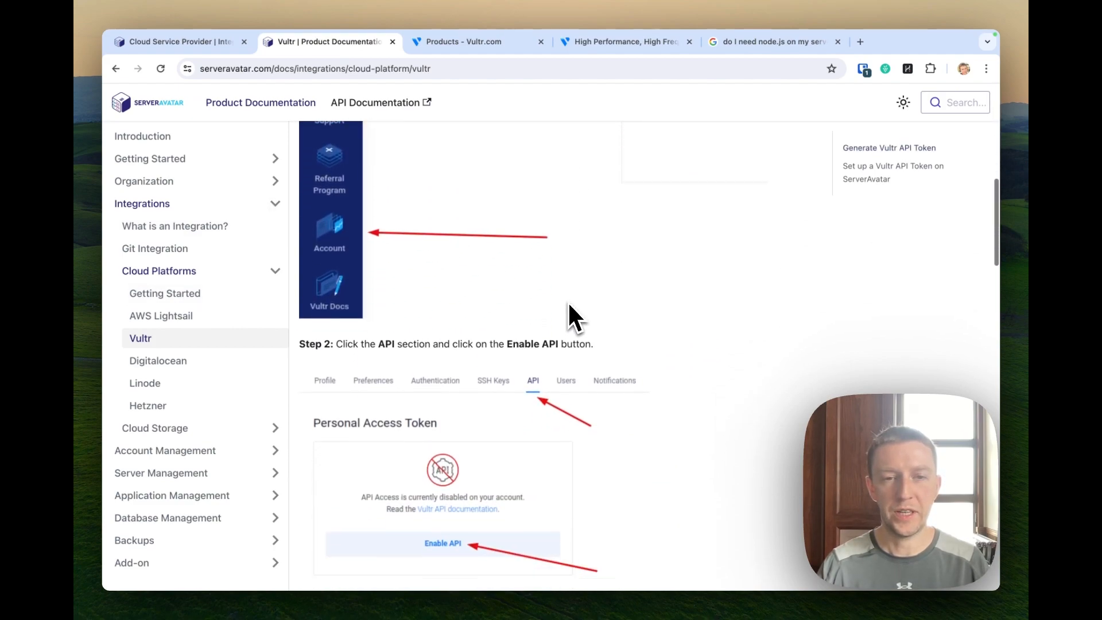
scroll(569, 305, down, 6)
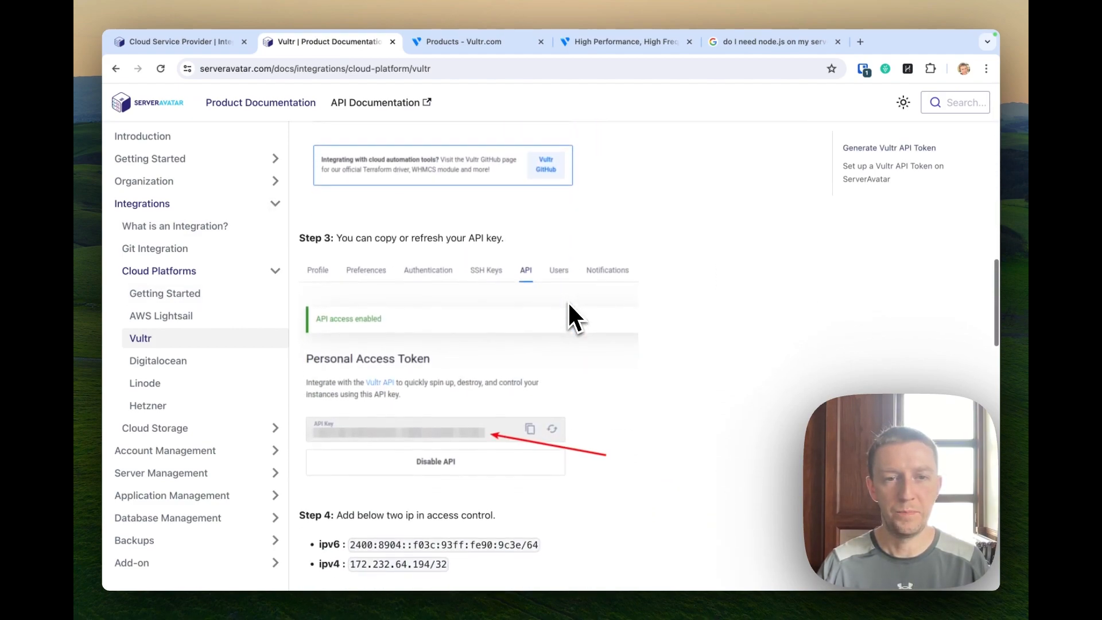
scroll(570, 317, down, 2)
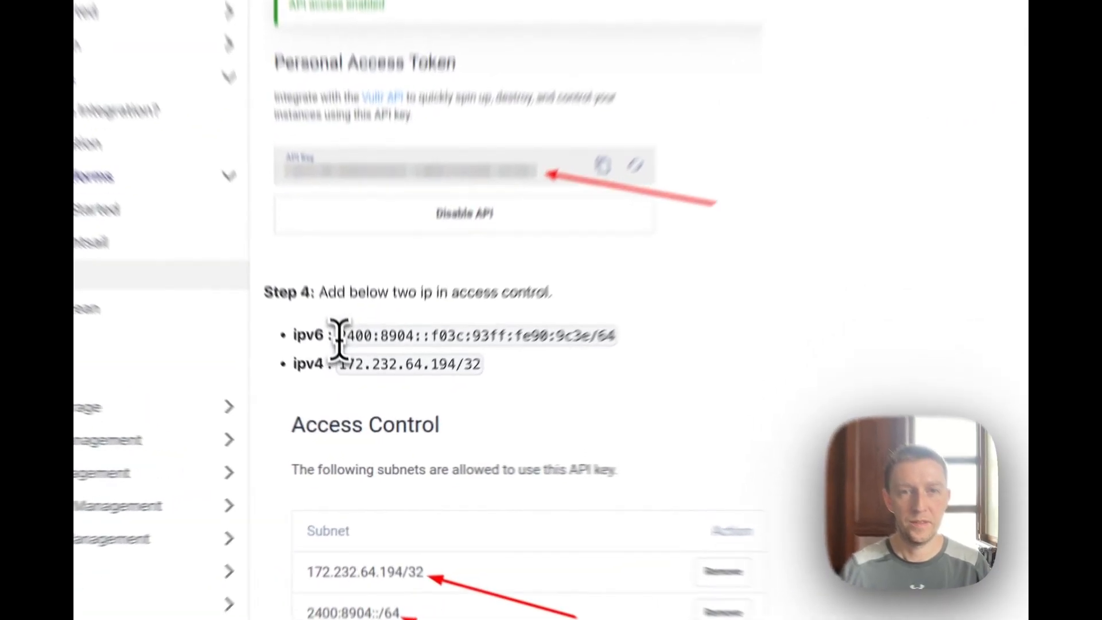
drag(350, 379, 509, 380)
drag(644, 288, 673, 290)
key(ctrl+c)
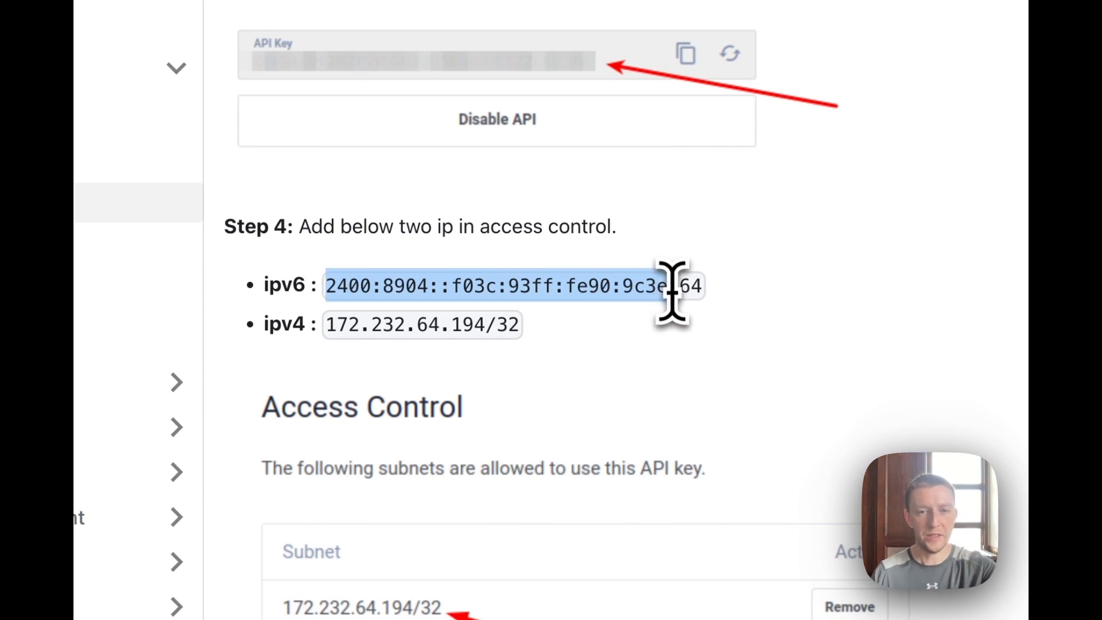
click(489, 66)
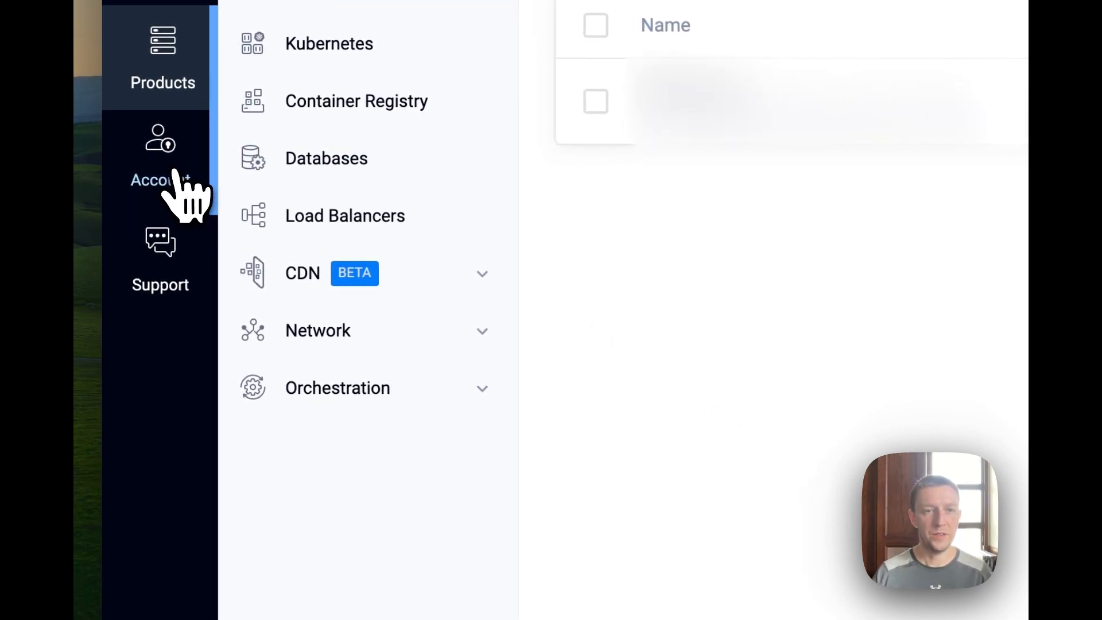
In Vultr's API settings, allow the pasted IPv6 address with a /64 prefix and copy the API key.
click(174, 172)
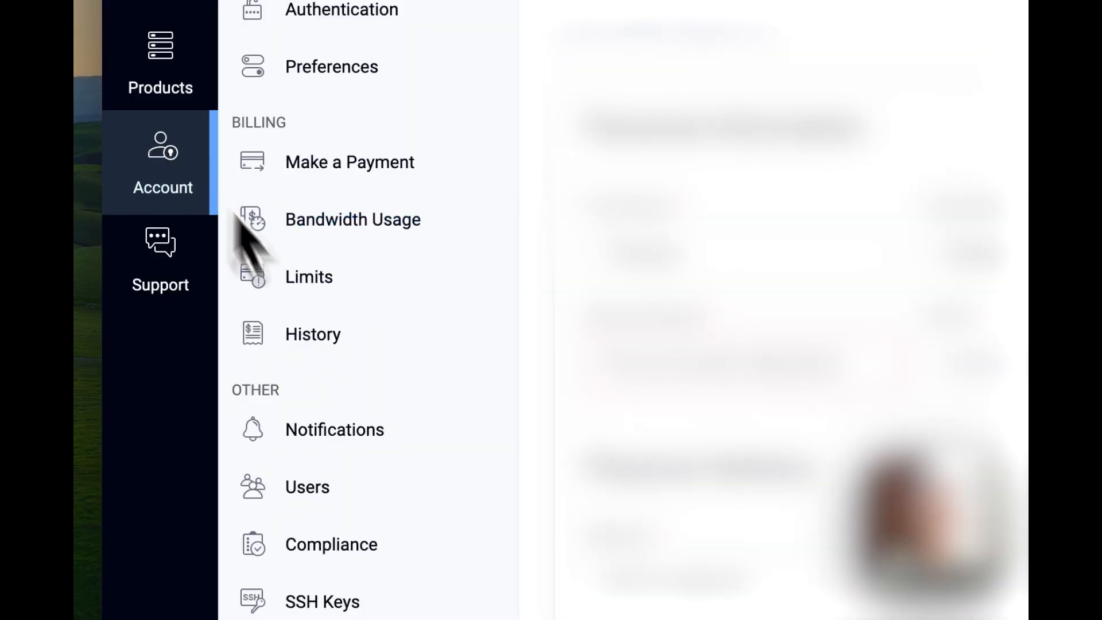
click(297, 438)
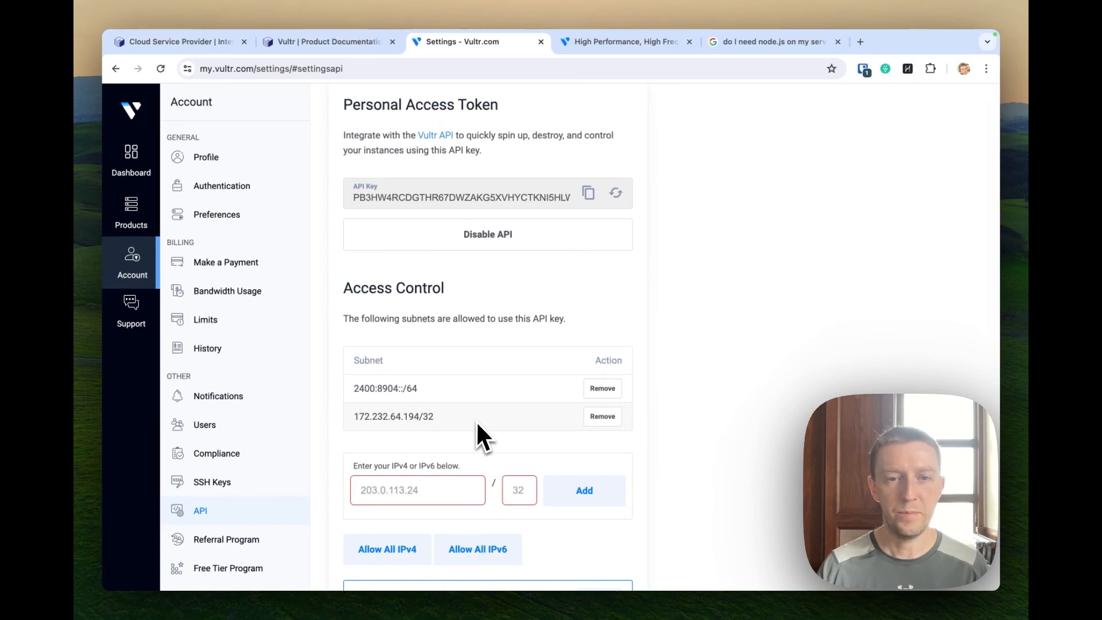
scroll(477, 429, down, 1)
click(455, 456)
key(ctrl+v)
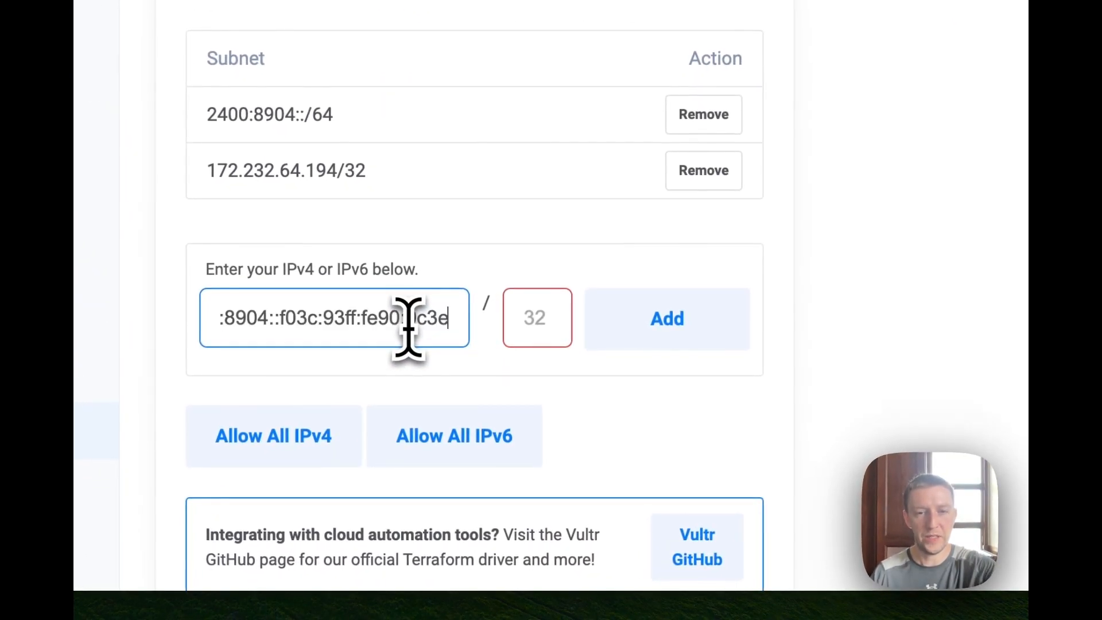
click(526, 328)
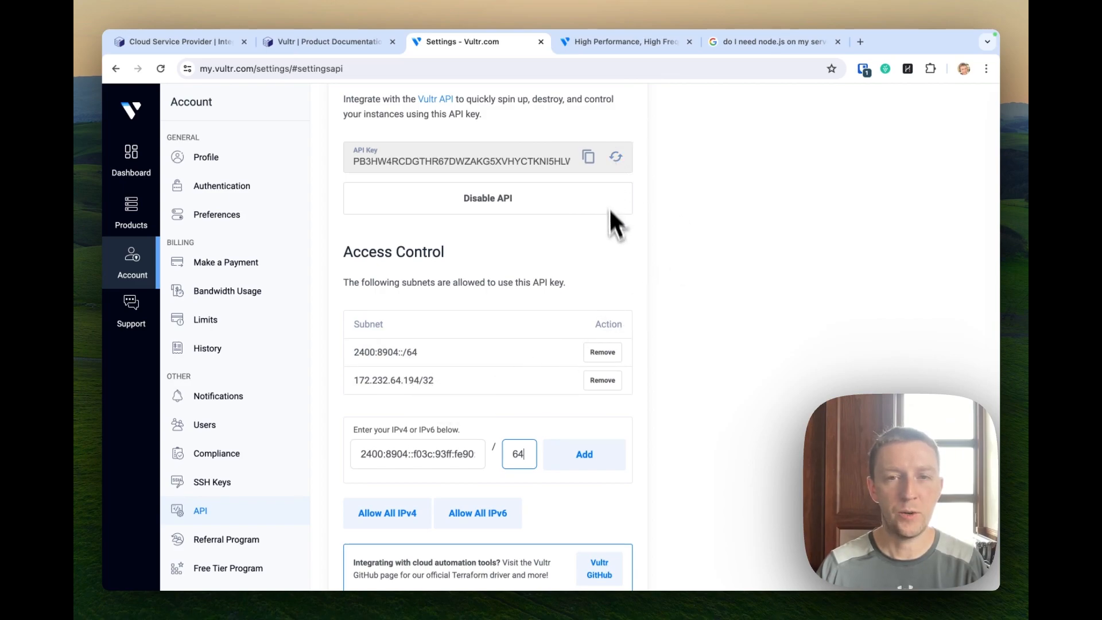
scroll(611, 229, up, 3)
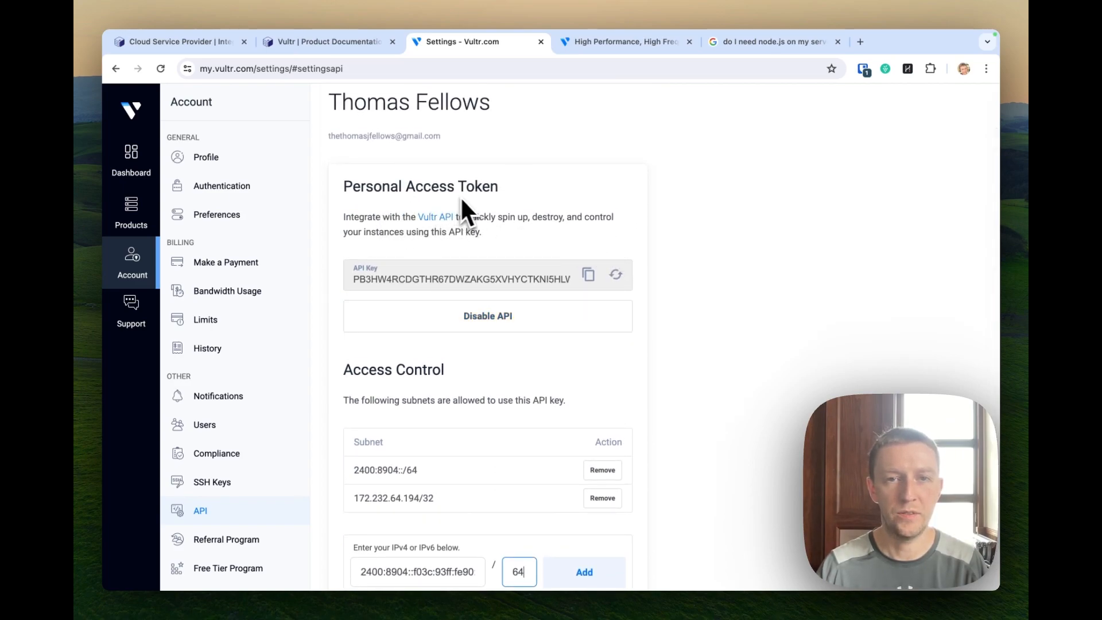
click(588, 280)
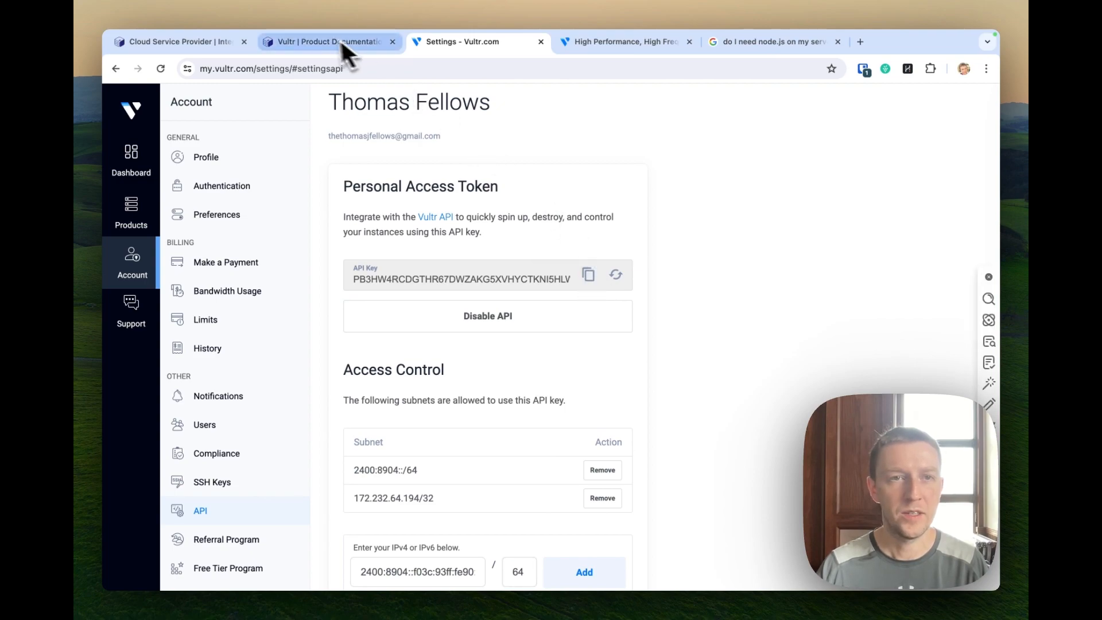
Save the Vultr link with the pasted API key as Access Key, then view Servers.
click(179, 43)
click(585, 382)
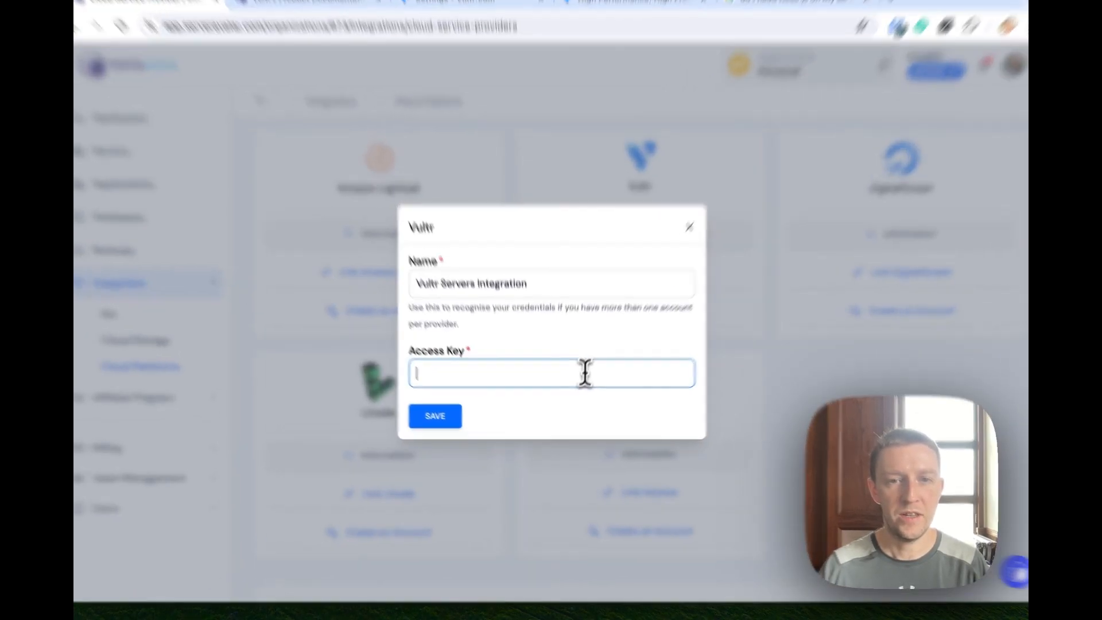
key(super+v)
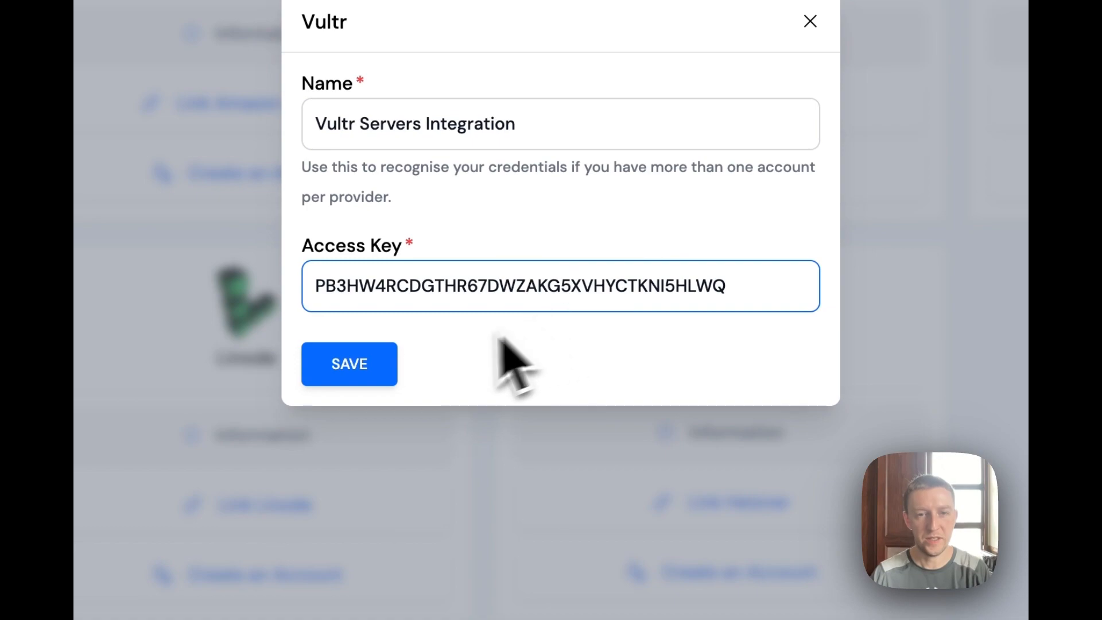
click(376, 364)
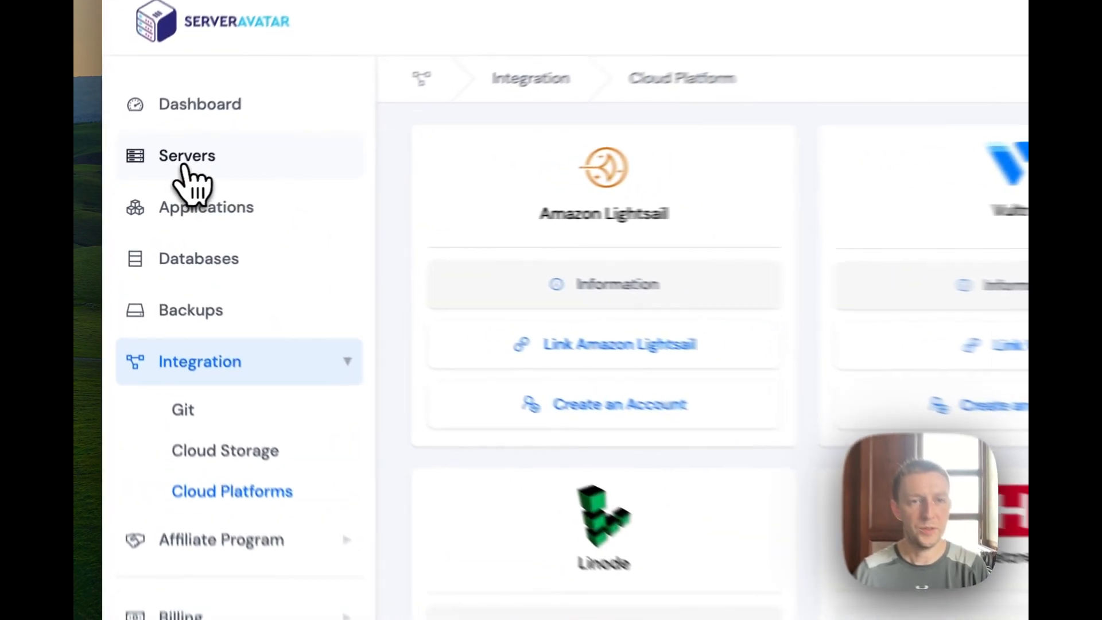
click(150, 187)
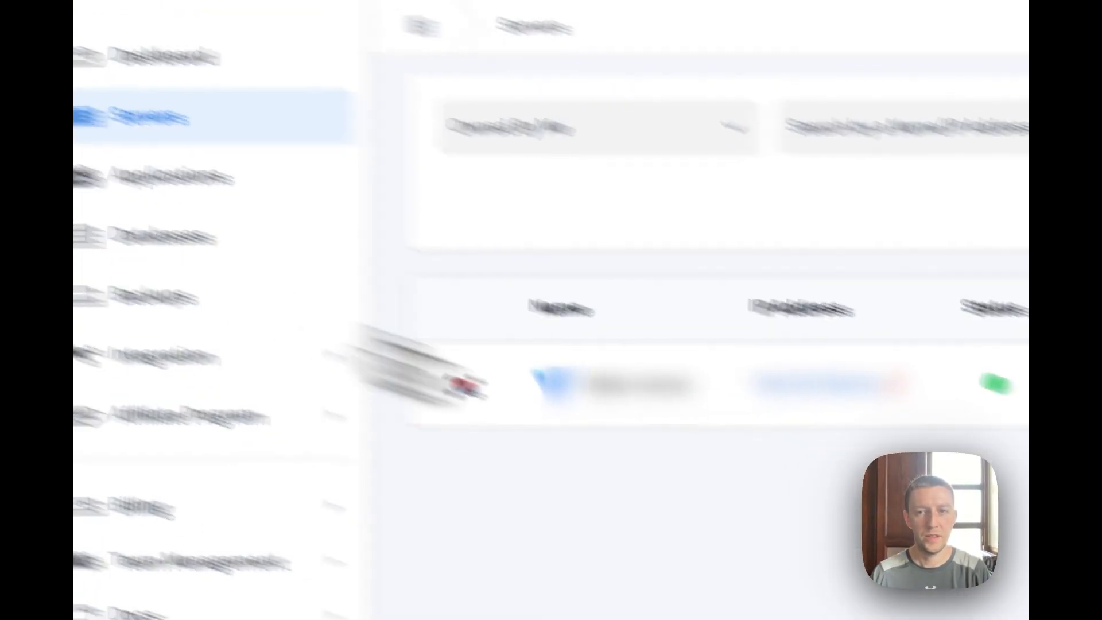
Add a new Vultr server on the Vultr Servers Integration account, named 'Test Server'.
click(982, 238)
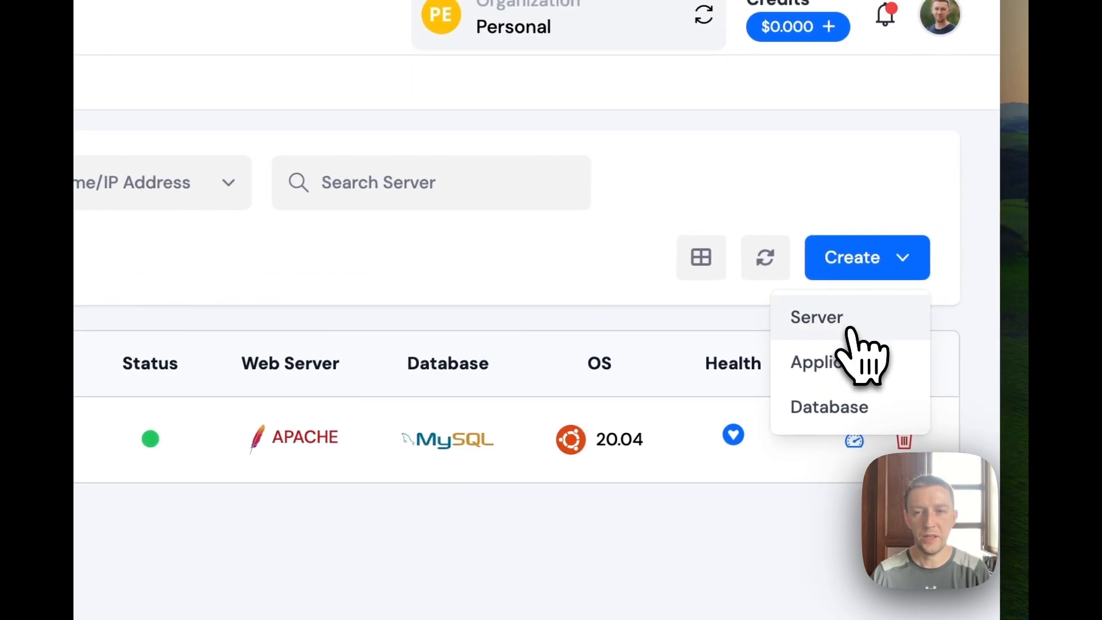
click(848, 330)
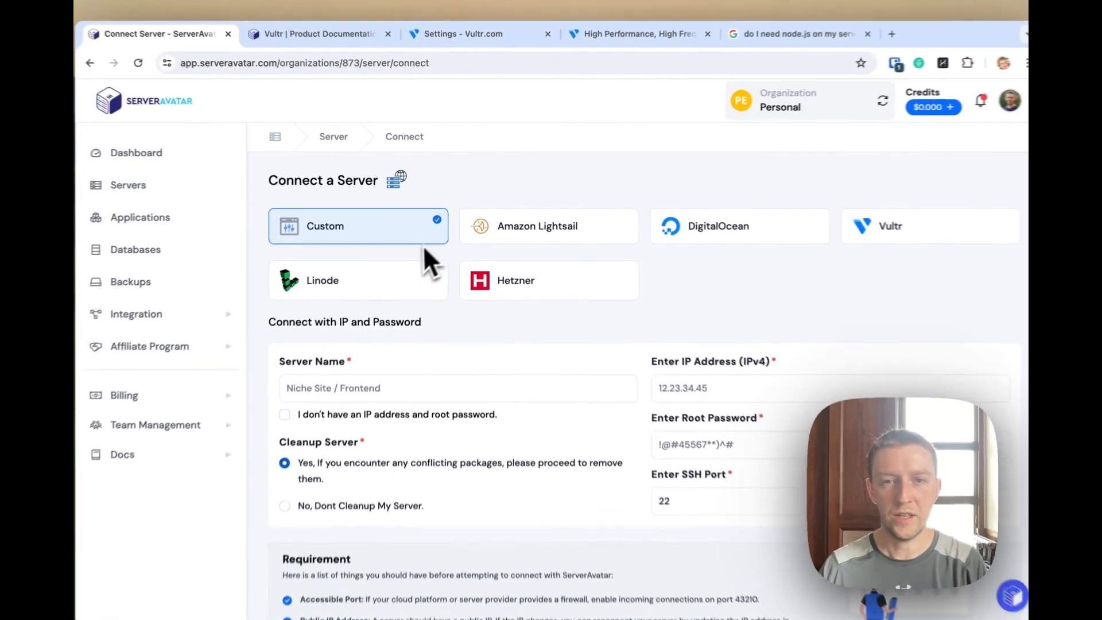
click(886, 238)
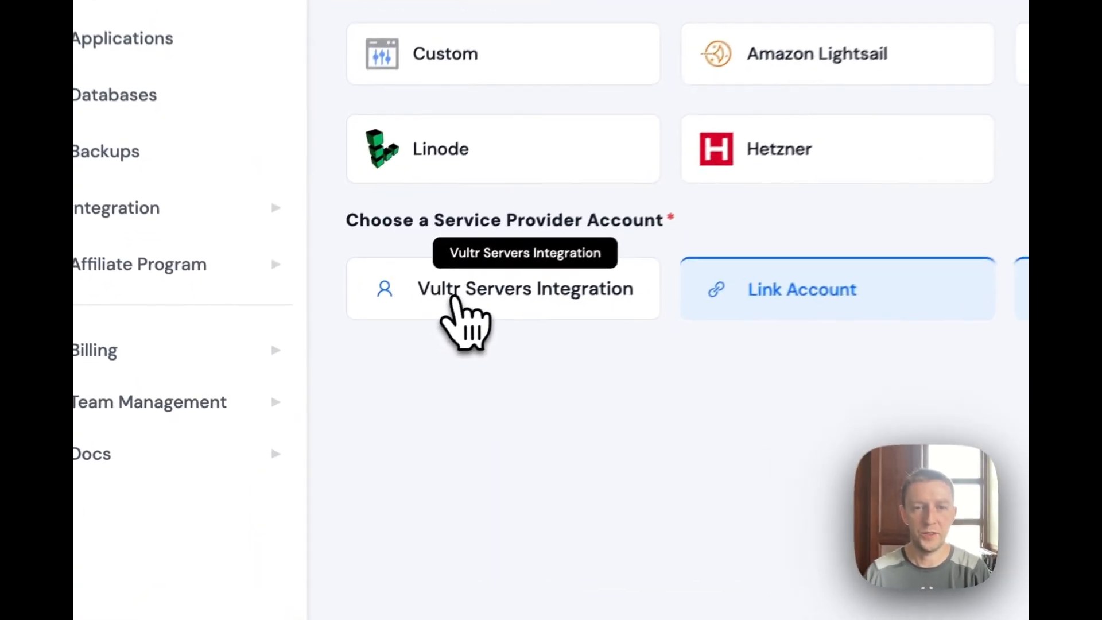
click(523, 302)
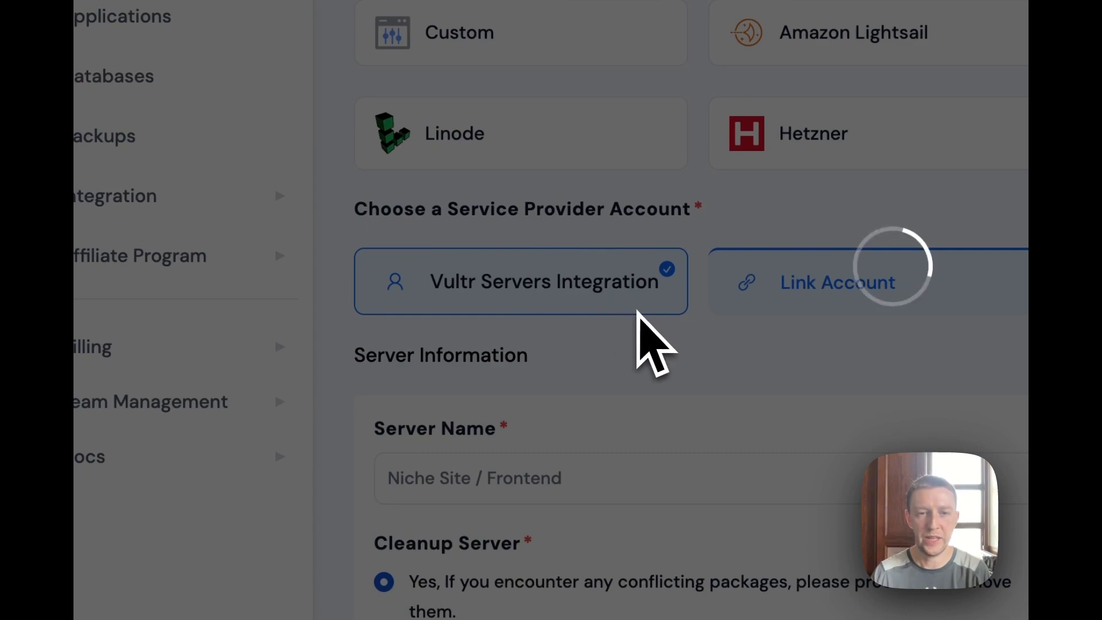
scroll(639, 320, down, 3)
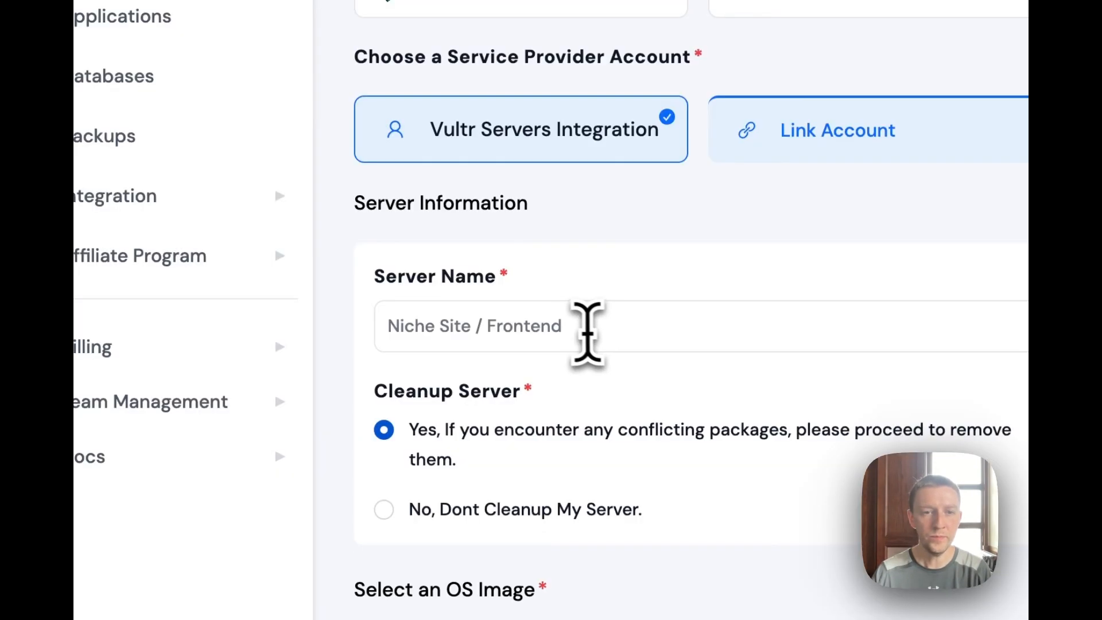
click(571, 326)
text(Test )
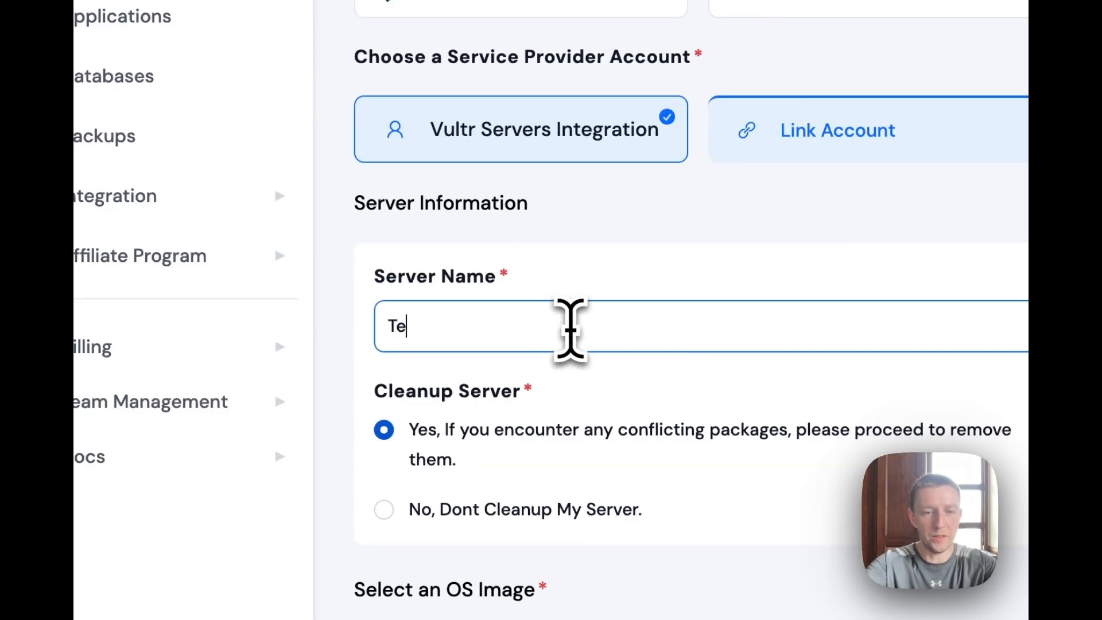
text(Server)
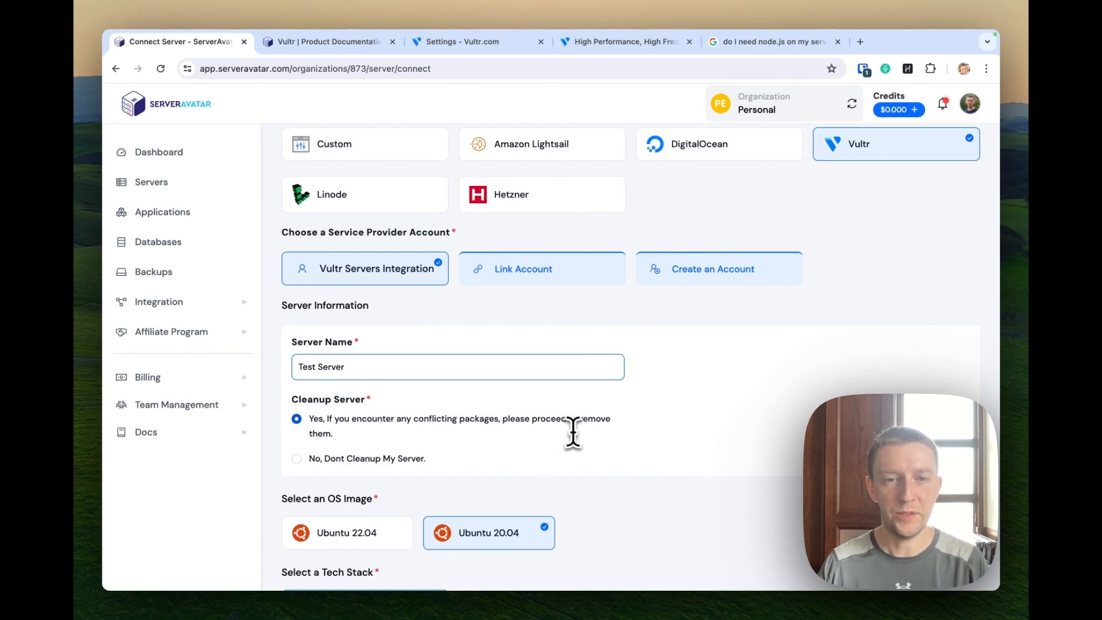
scroll(580, 436, down, 5)
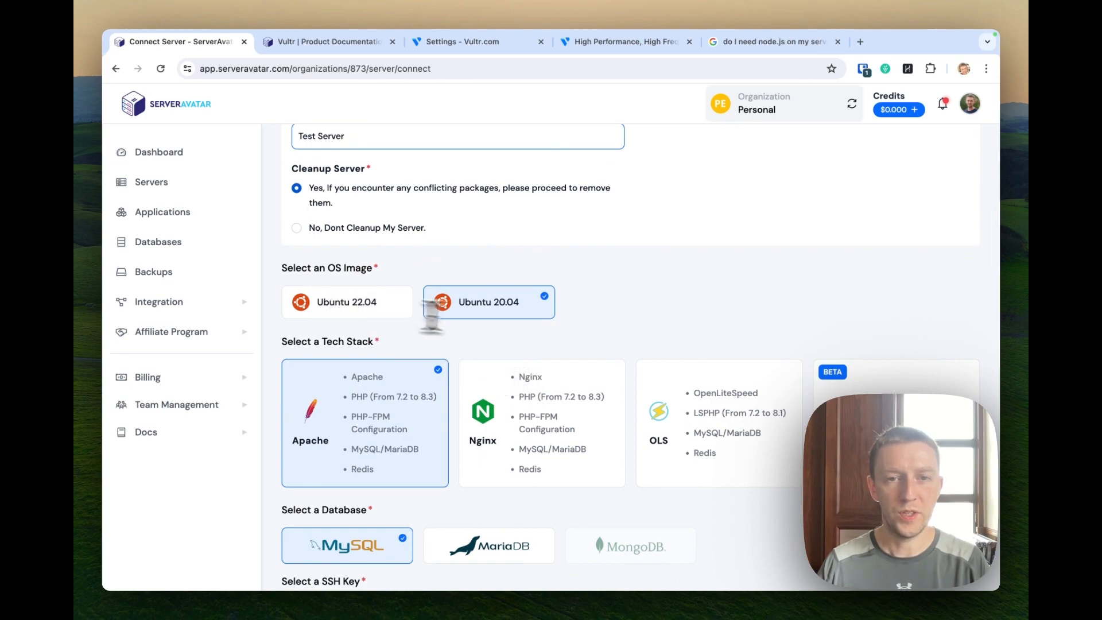
scroll(523, 326, down, 3)
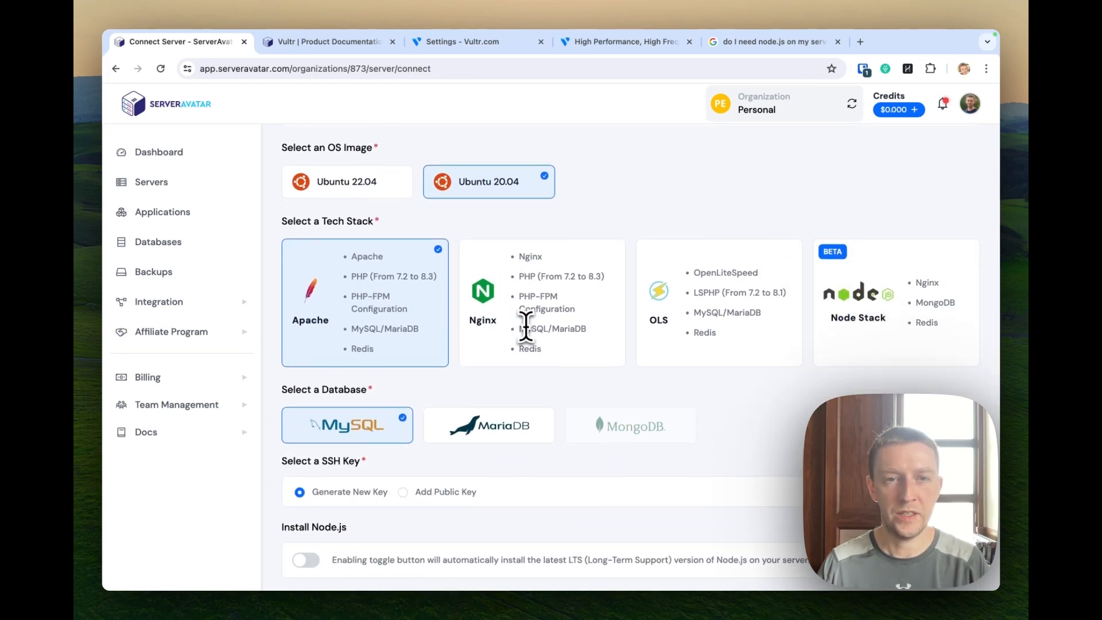
scroll(523, 327, down, 2)
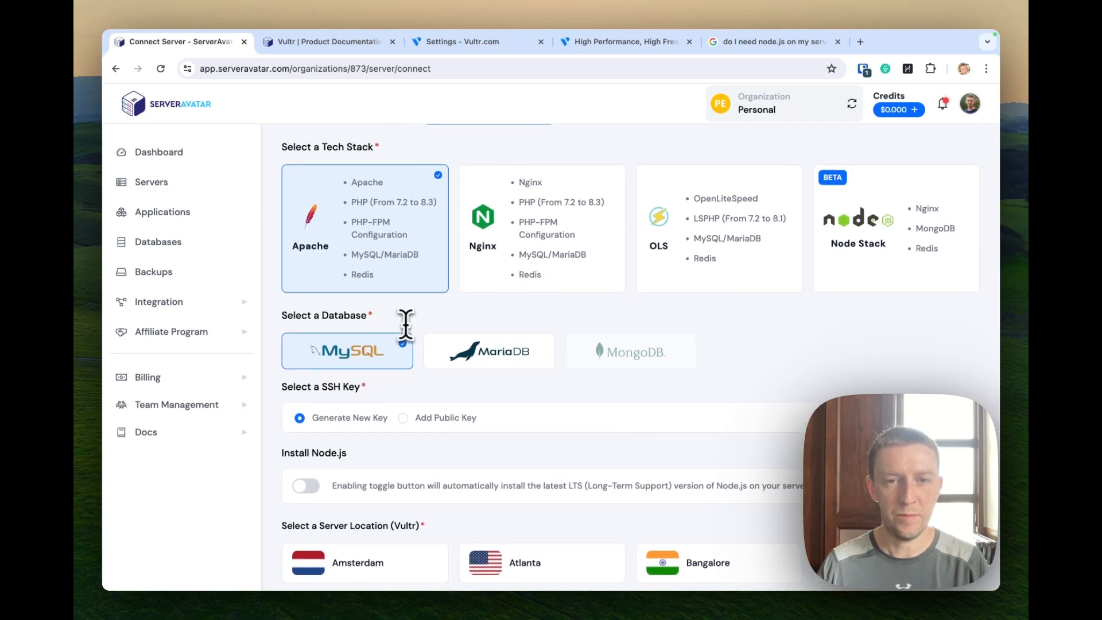
scroll(404, 325, down, 3)
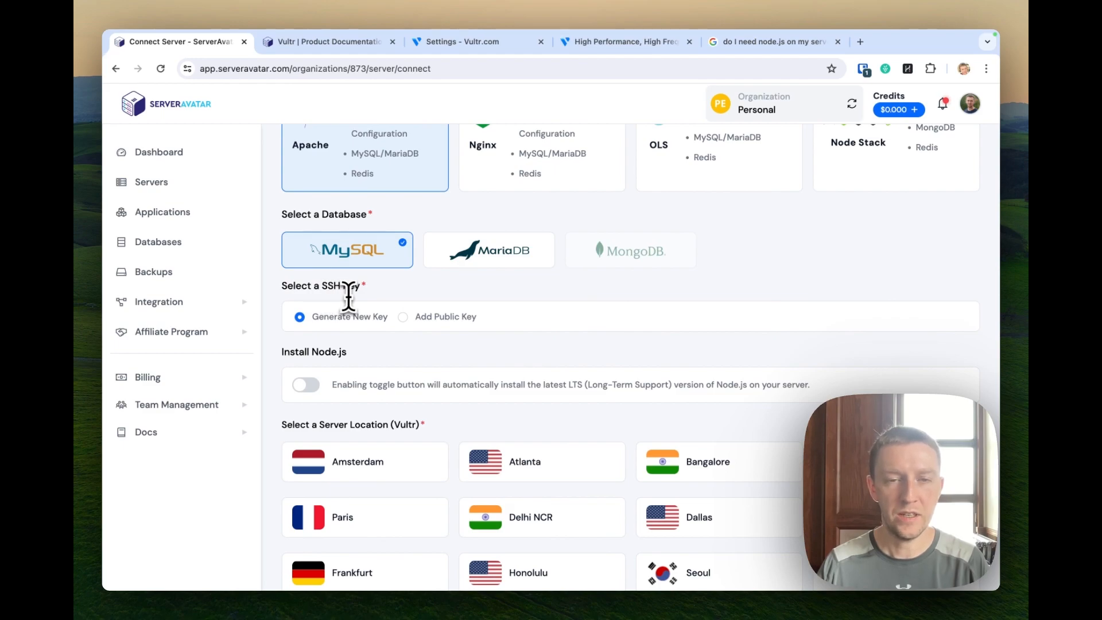
scroll(430, 345, down, 3)
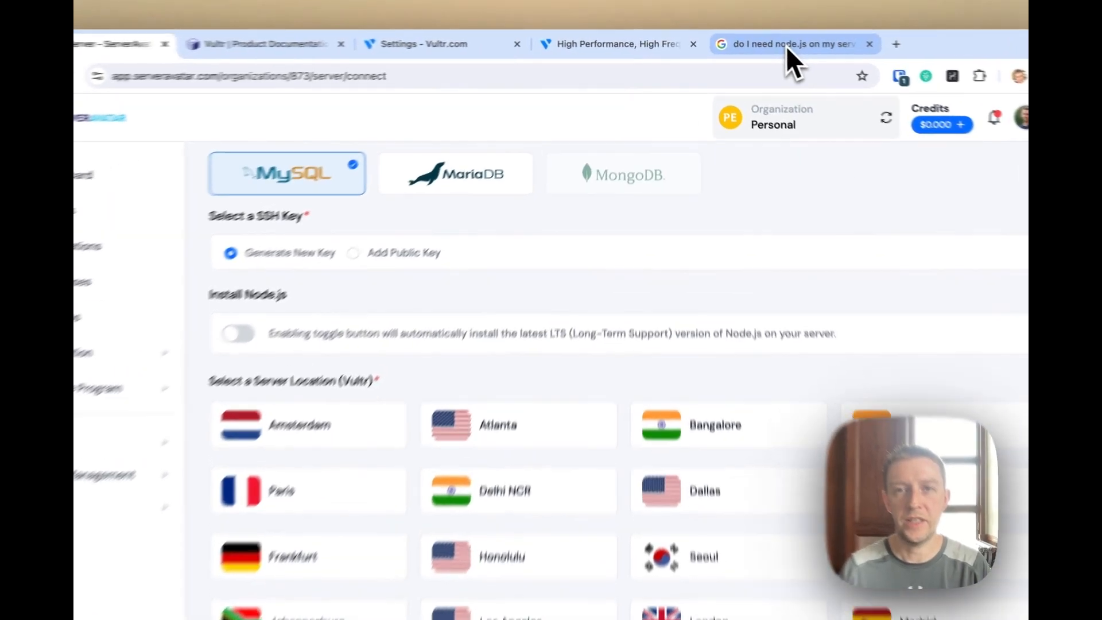
View the Google results for 'do I need node.js on my server for wordpress'.
click(787, 46)
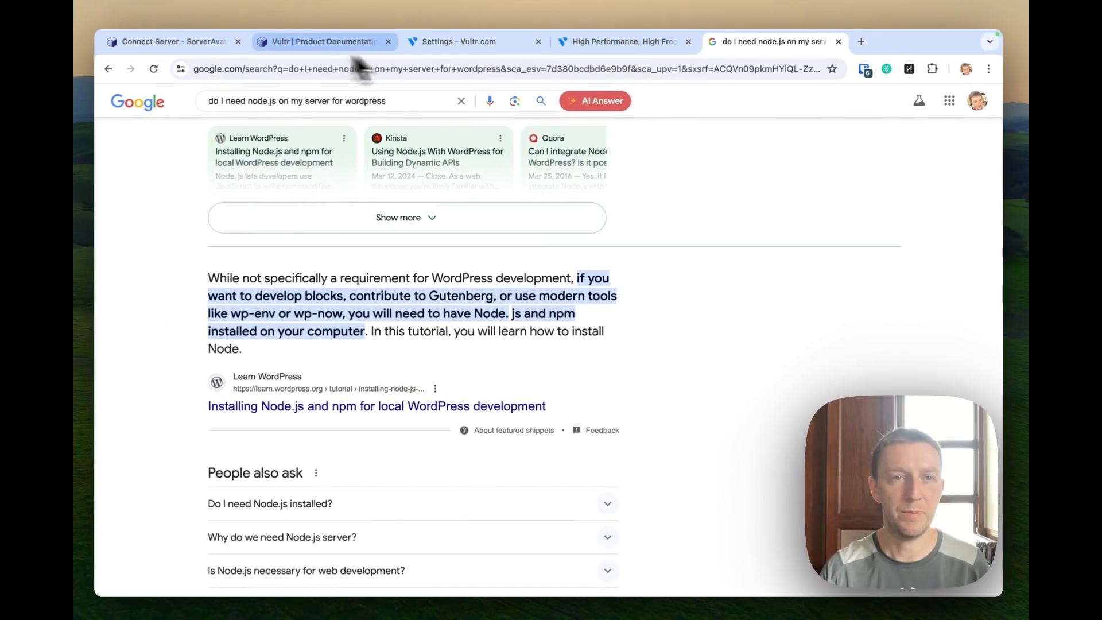
Choose Chicago as the Vultr server location on the Connect Server form.
click(182, 42)
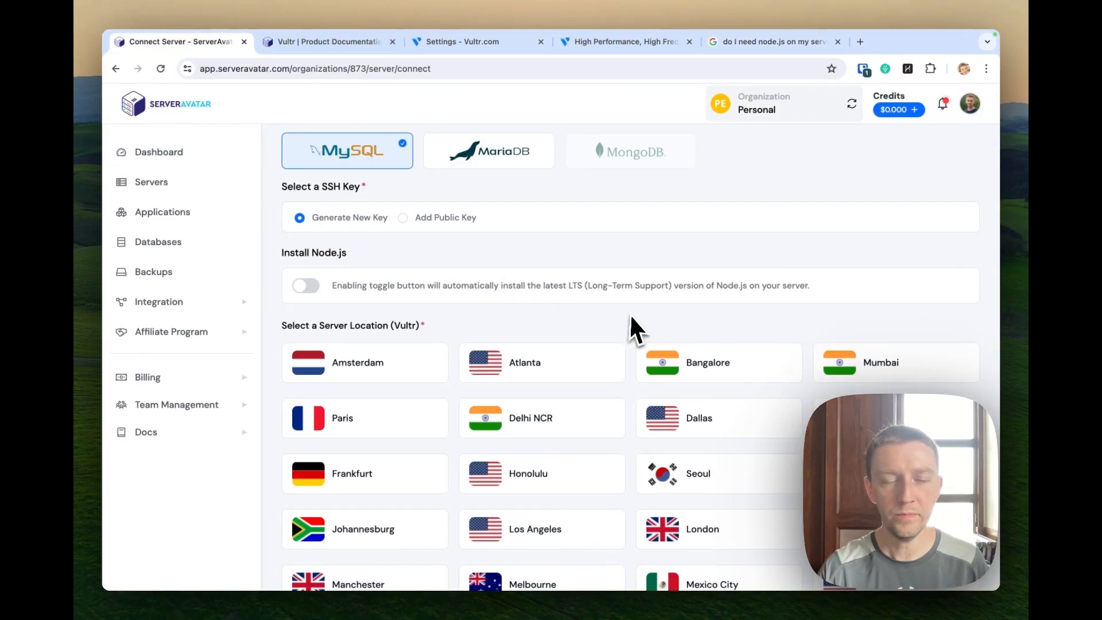
scroll(628, 314, down, 3)
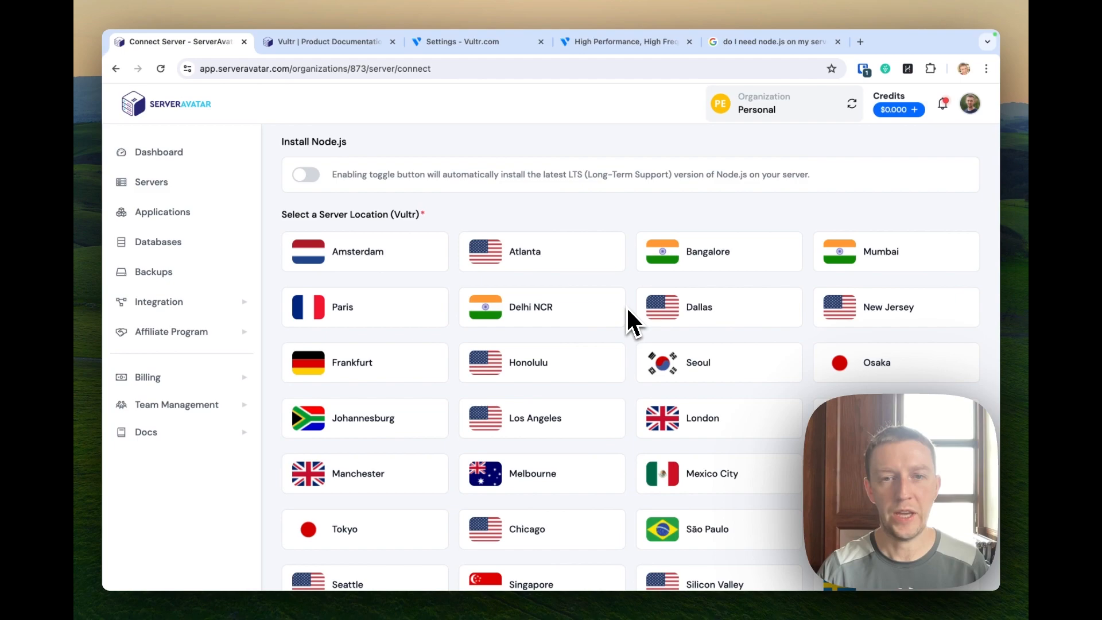
scroll(627, 310, down, 2)
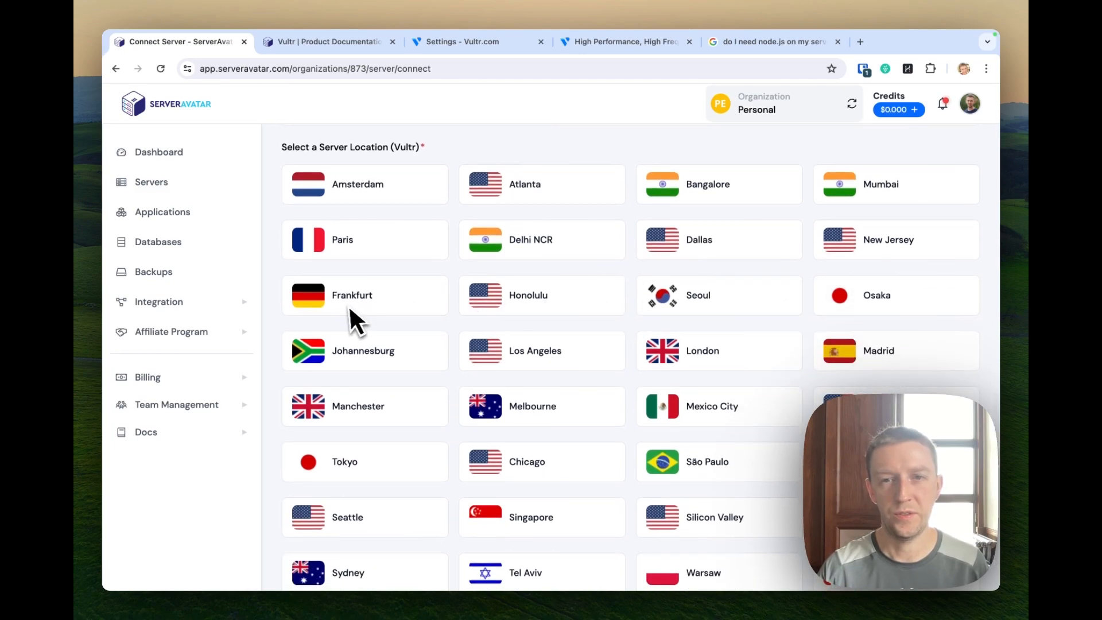
scroll(521, 325, down, 2)
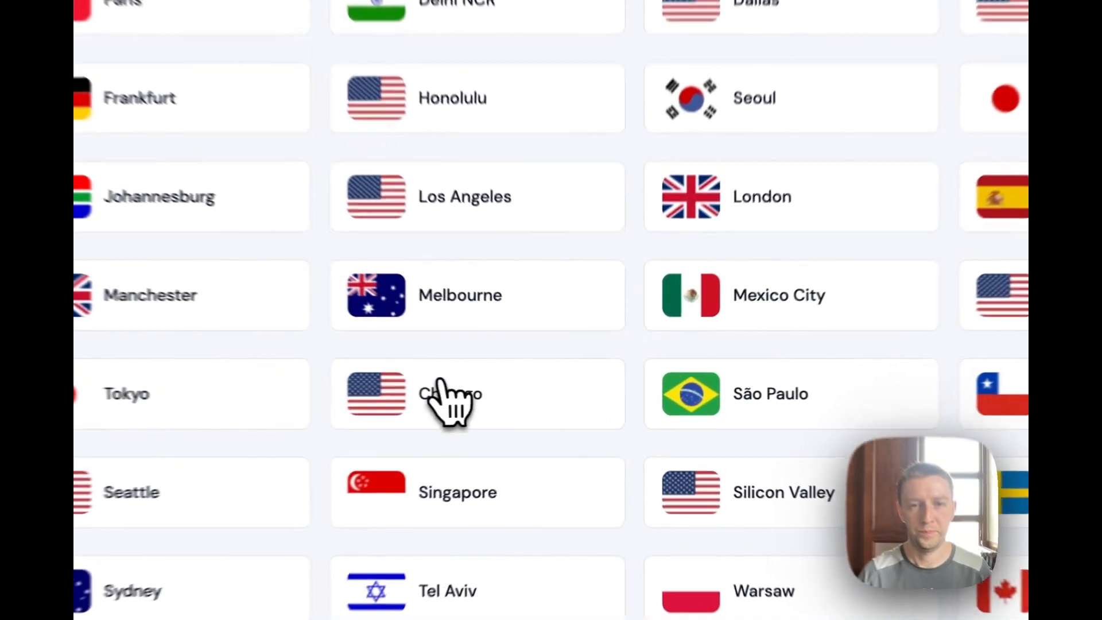
click(546, 393)
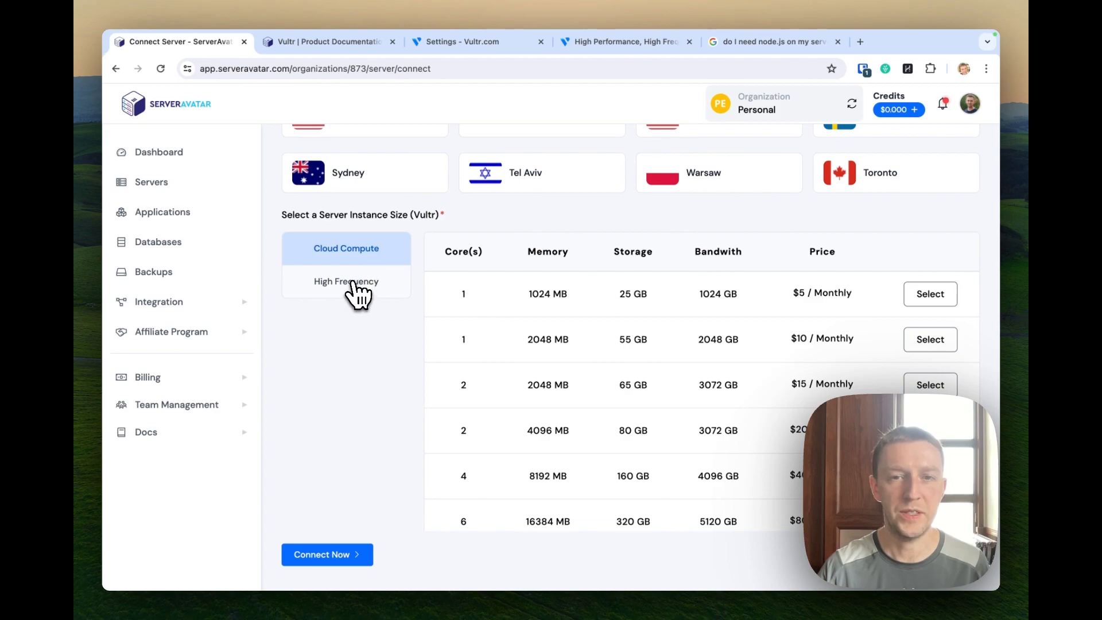
Review the Cloud Compute instance sizes and prices, then bring up Vultr's pricing page.
scroll(676, 336, down, 8)
scroll(681, 335, down, 1)
scroll(683, 335, up, 3)
scroll(686, 336, down, 3)
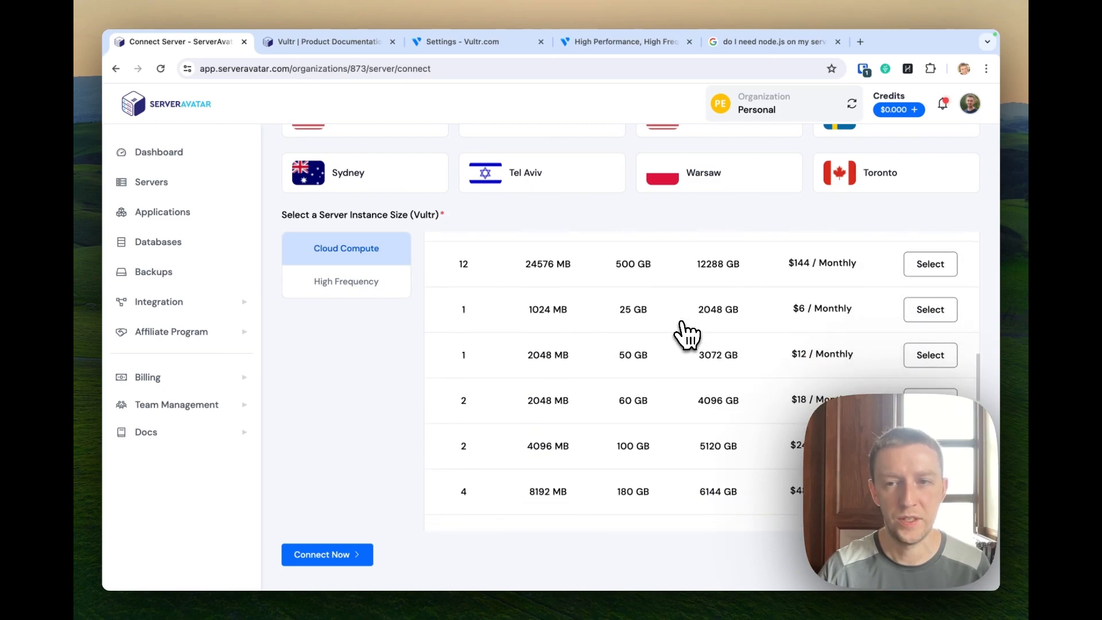
scroll(686, 336, up, 15)
scroll(686, 336, down, 12)
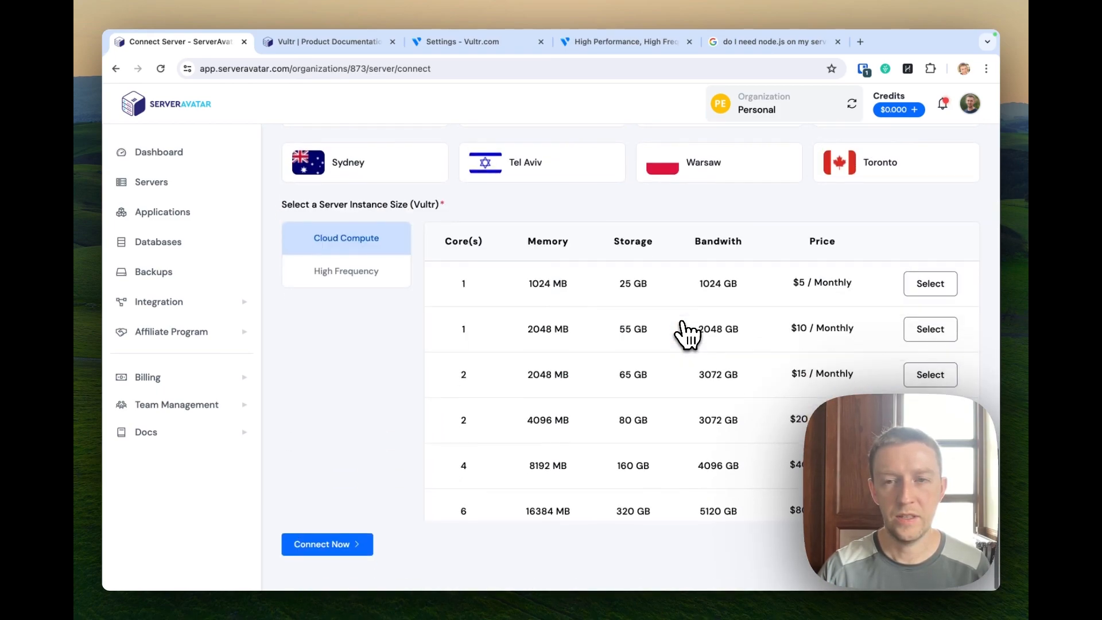
scroll(686, 336, up, 1)
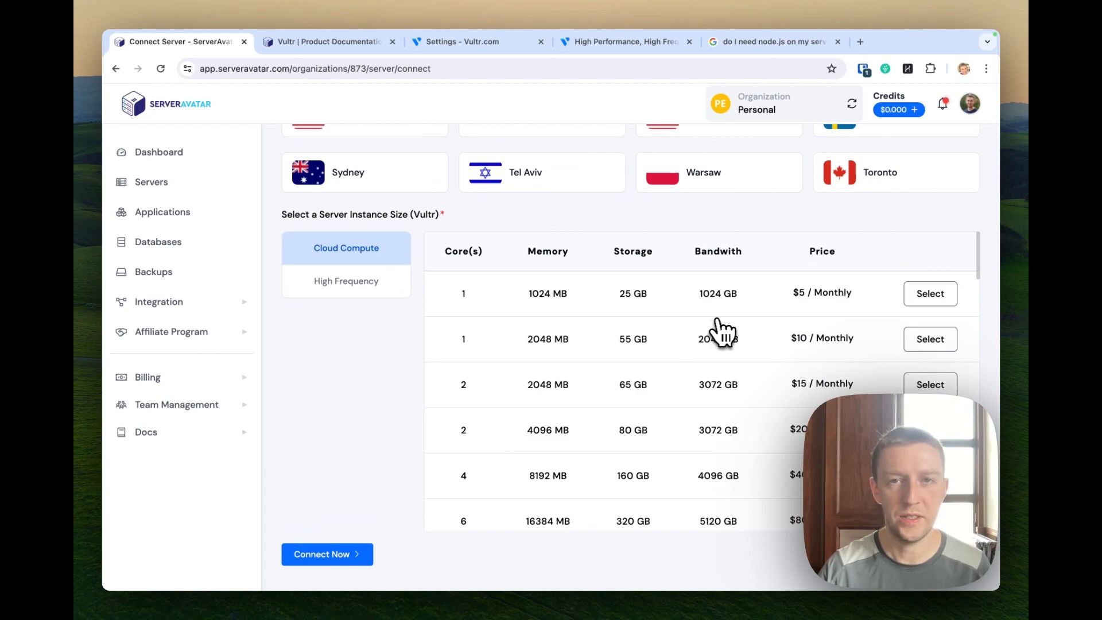
click(608, 44)
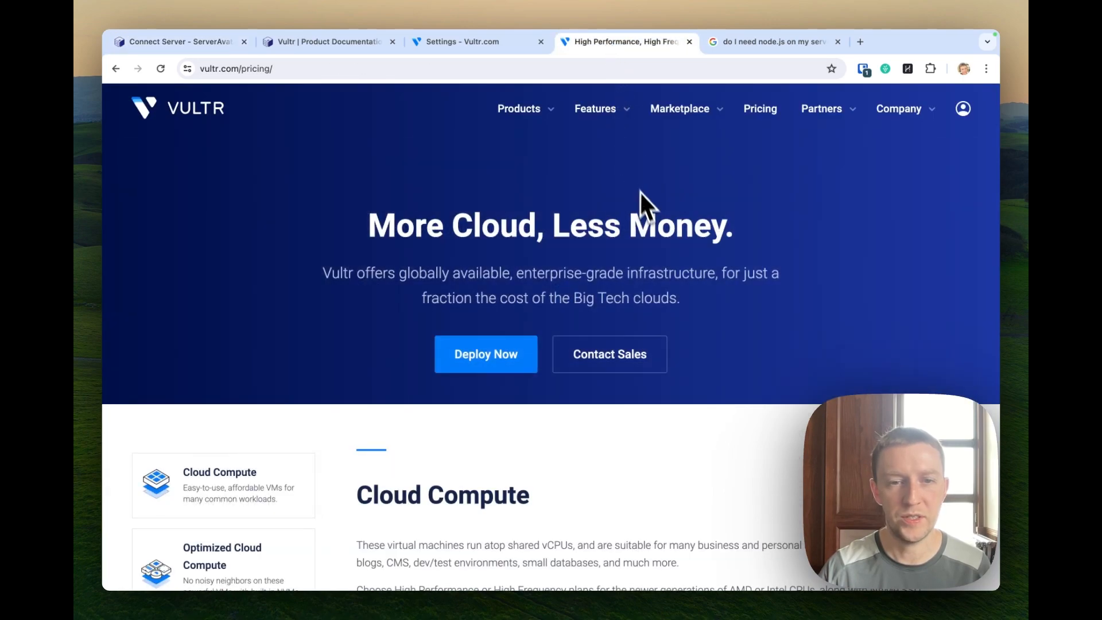
Compare Vultr's 1 vCPU Regular Performance plans from $2.50/mo against ServerAvatar's $5 sizes.
scroll(649, 218, down, 5)
scroll(653, 209, down, 4)
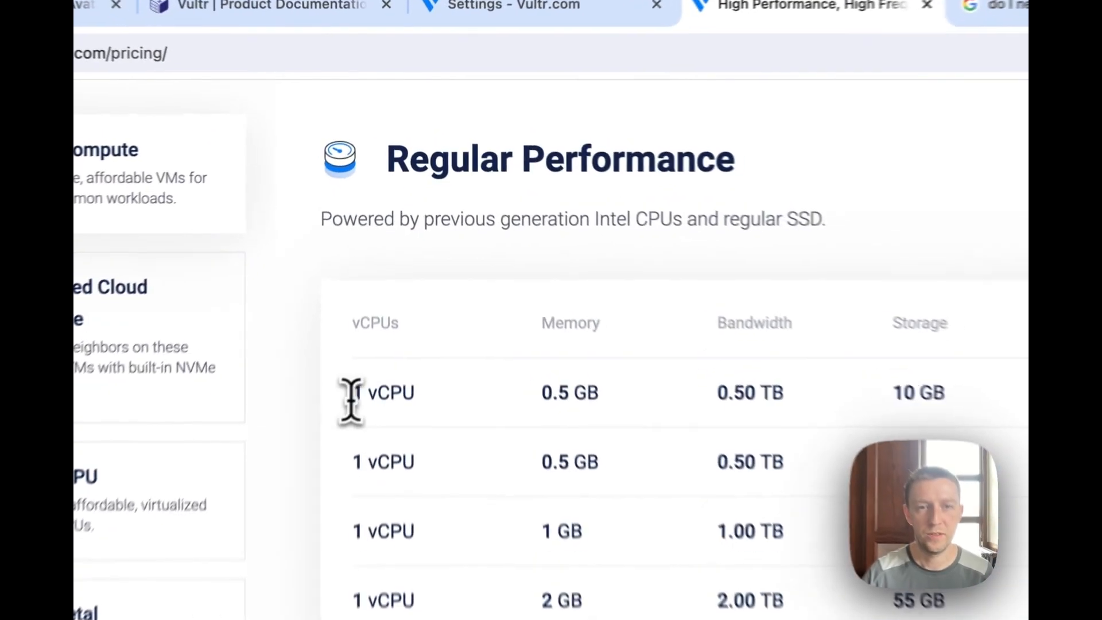
drag(373, 255, 422, 268)
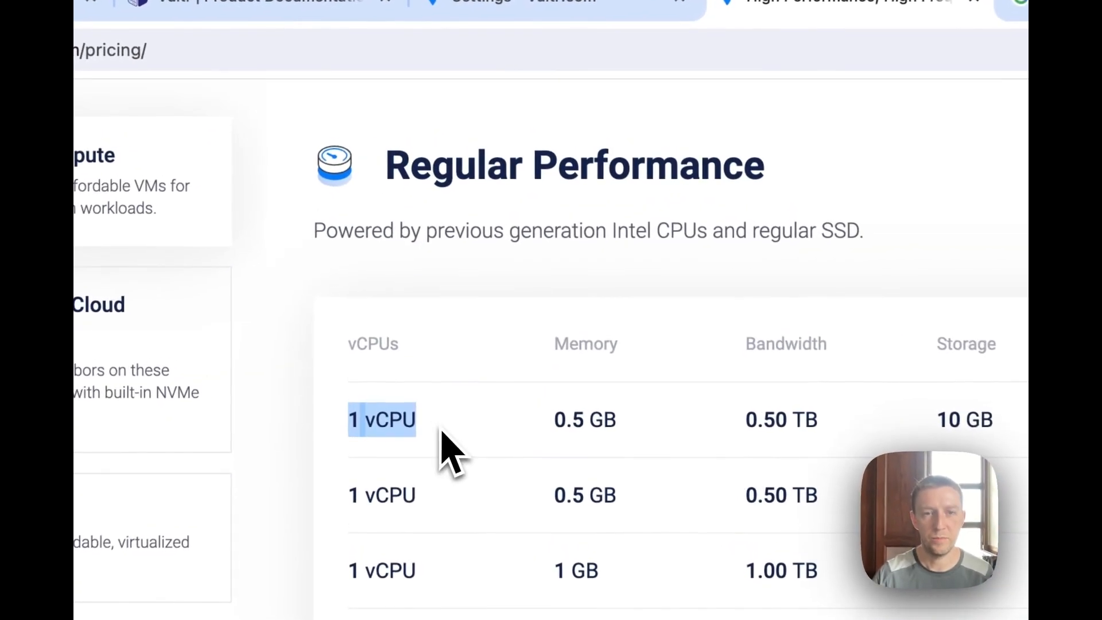
drag(335, 498, 450, 509)
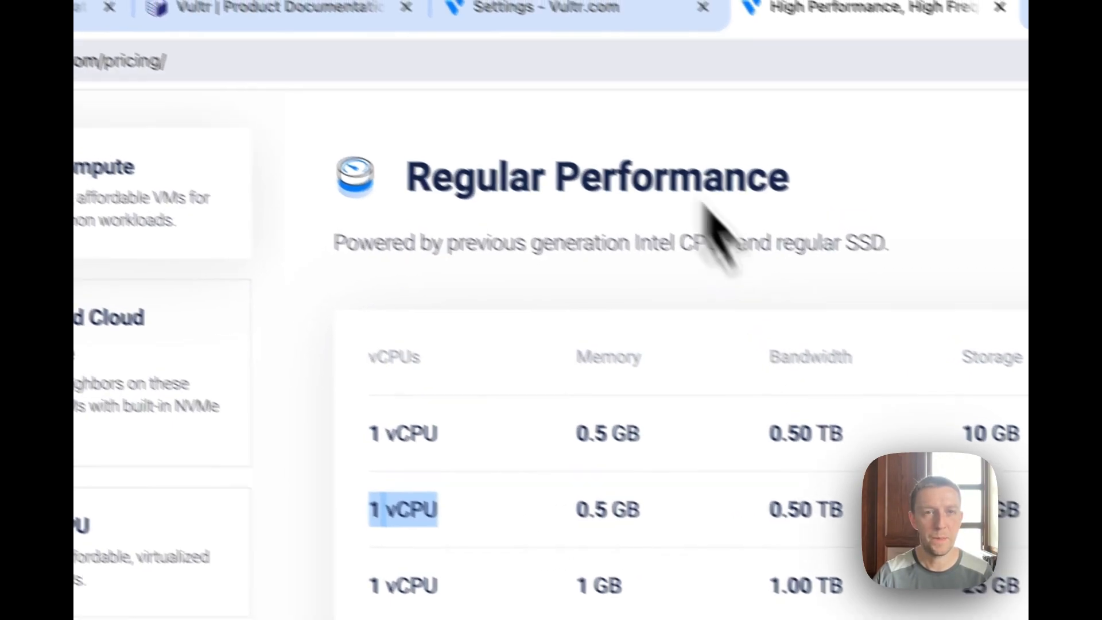
click(221, 66)
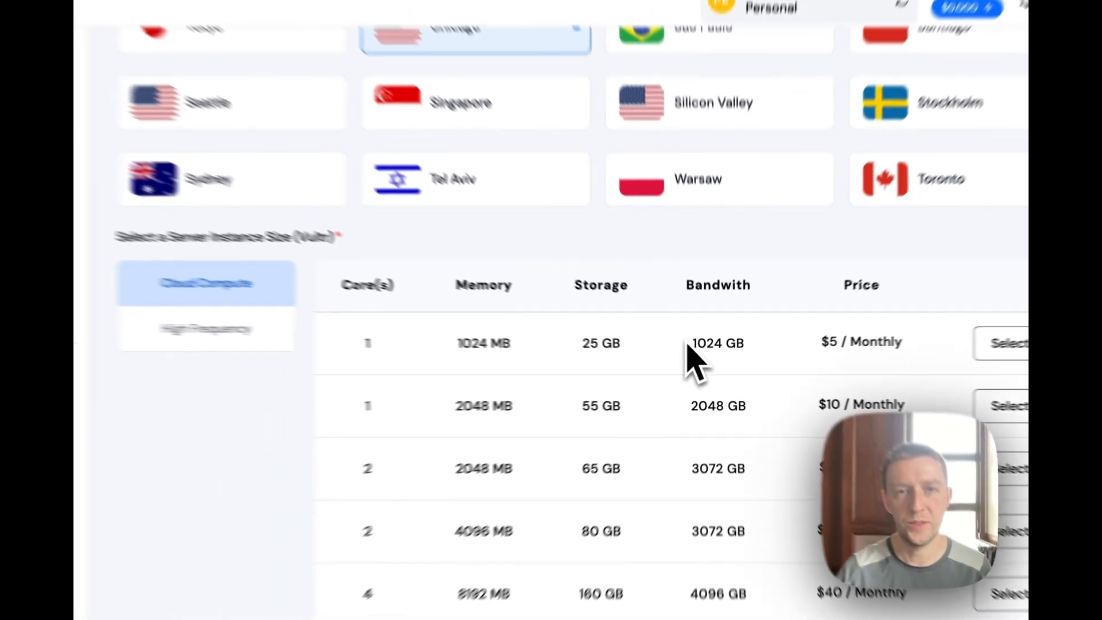
click(587, 47)
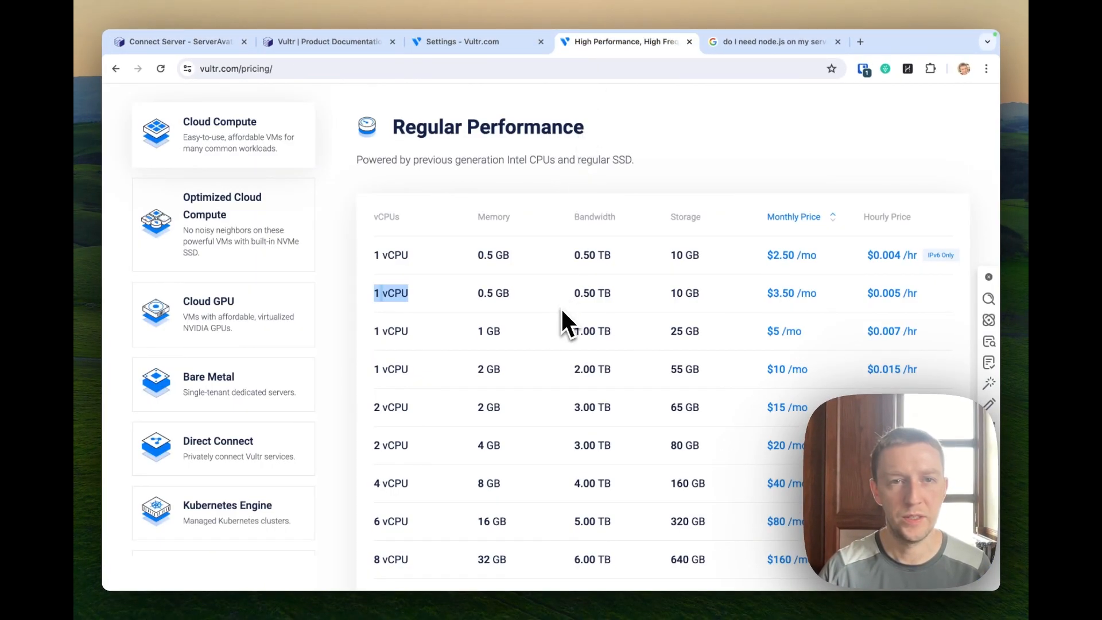
Pick the $5/month plan and connect the server to start its installation.
click(201, 43)
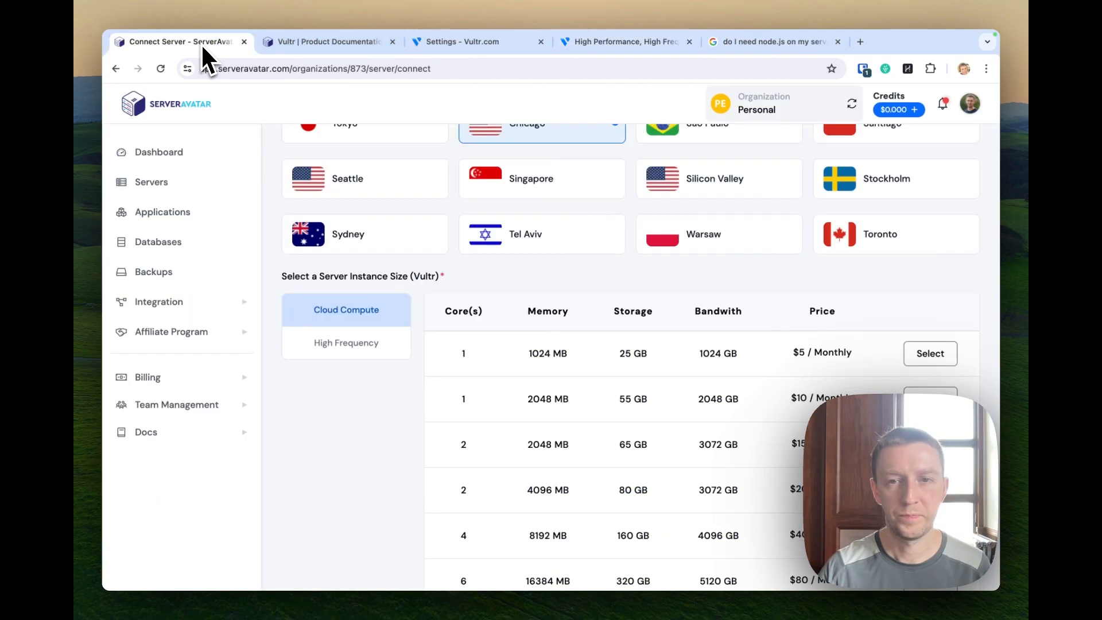
scroll(660, 390, up, 1)
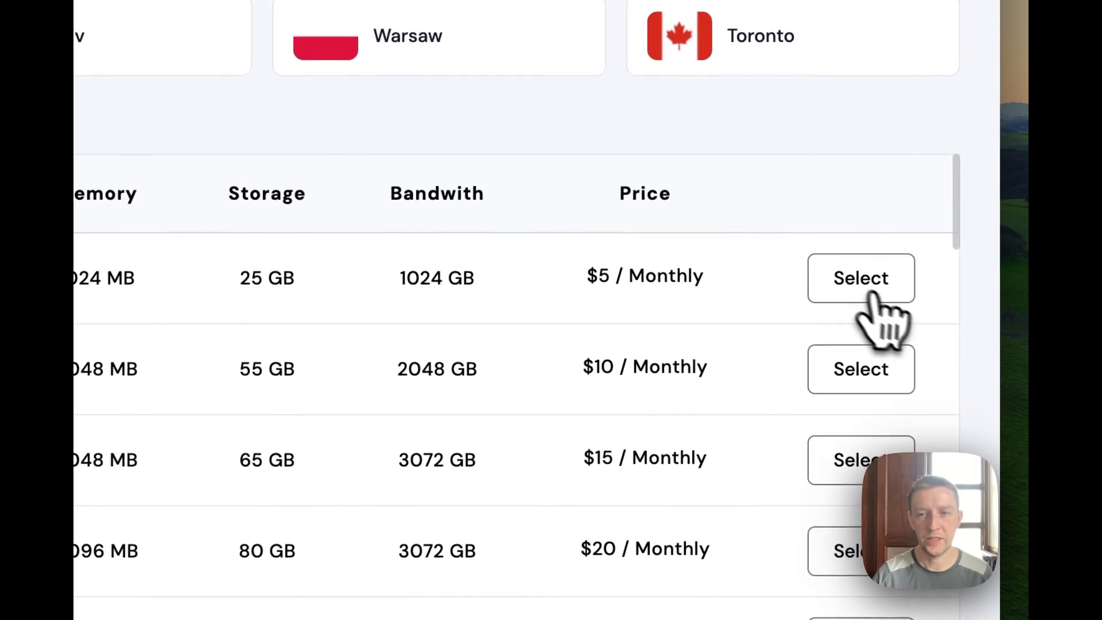
click(855, 262)
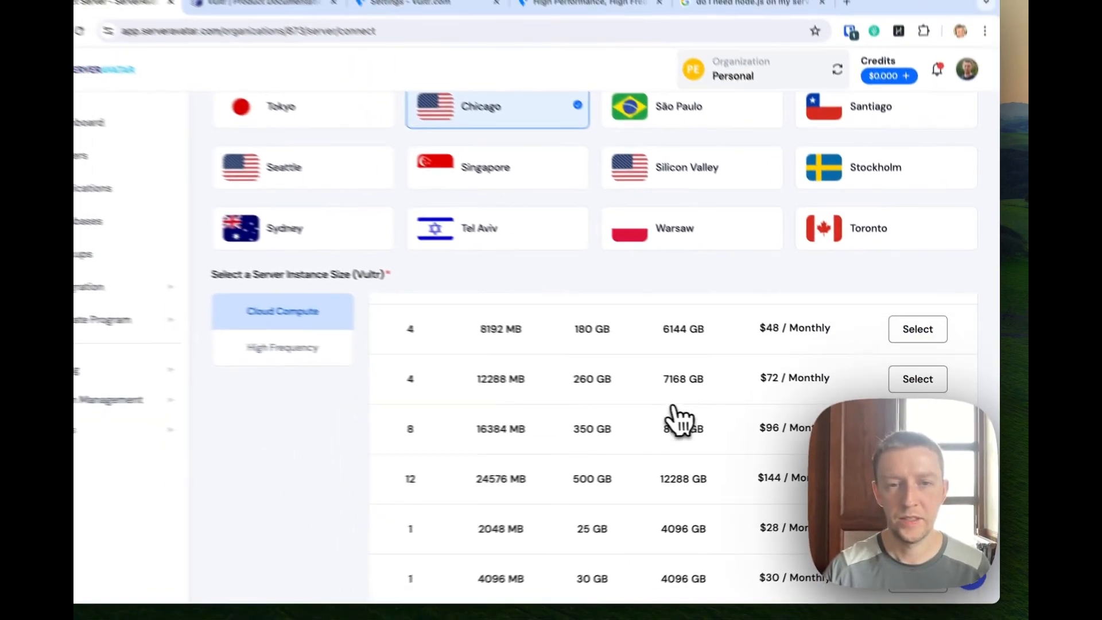
scroll(679, 418, down, 3)
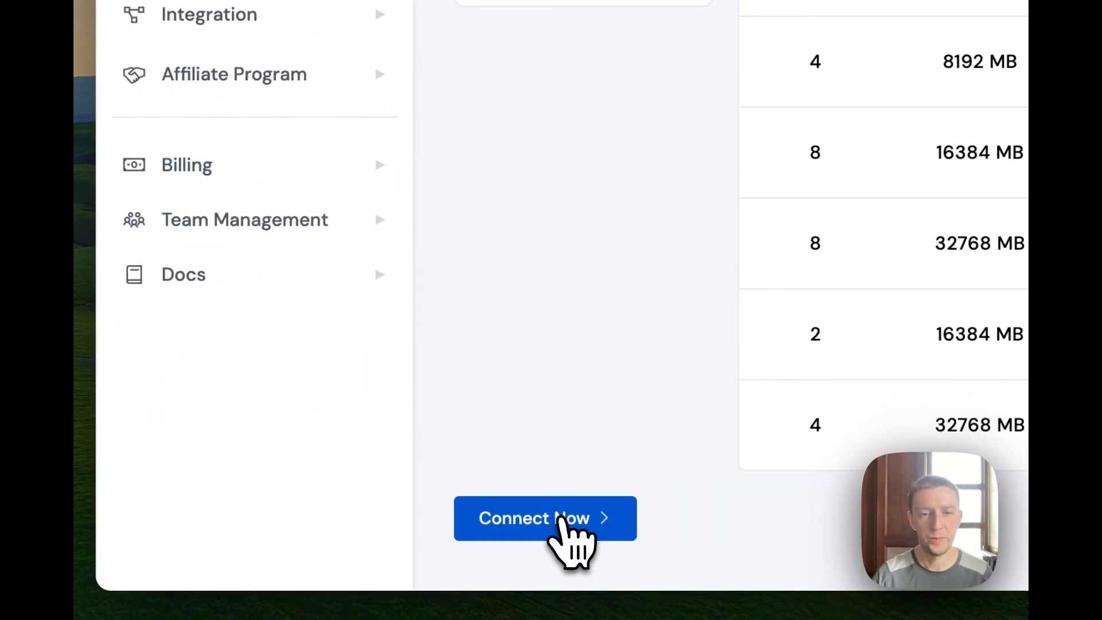
click(549, 511)
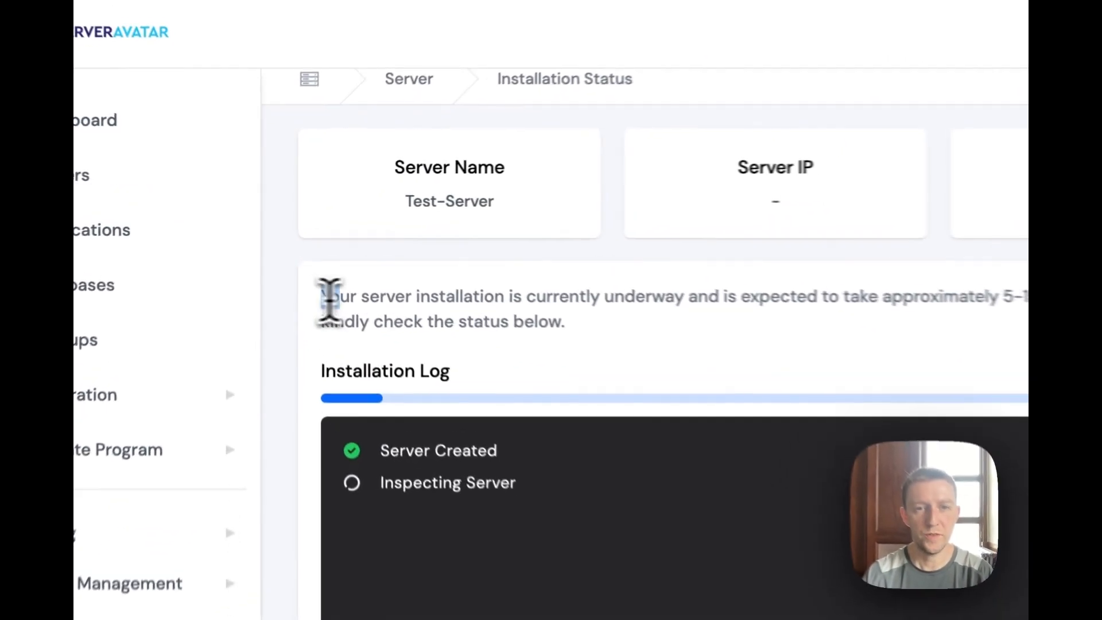
Highlight the installation notice and its 5-15 minute time estimate.
drag(295, 250, 456, 252)
drag(650, 313, 1067, 307)
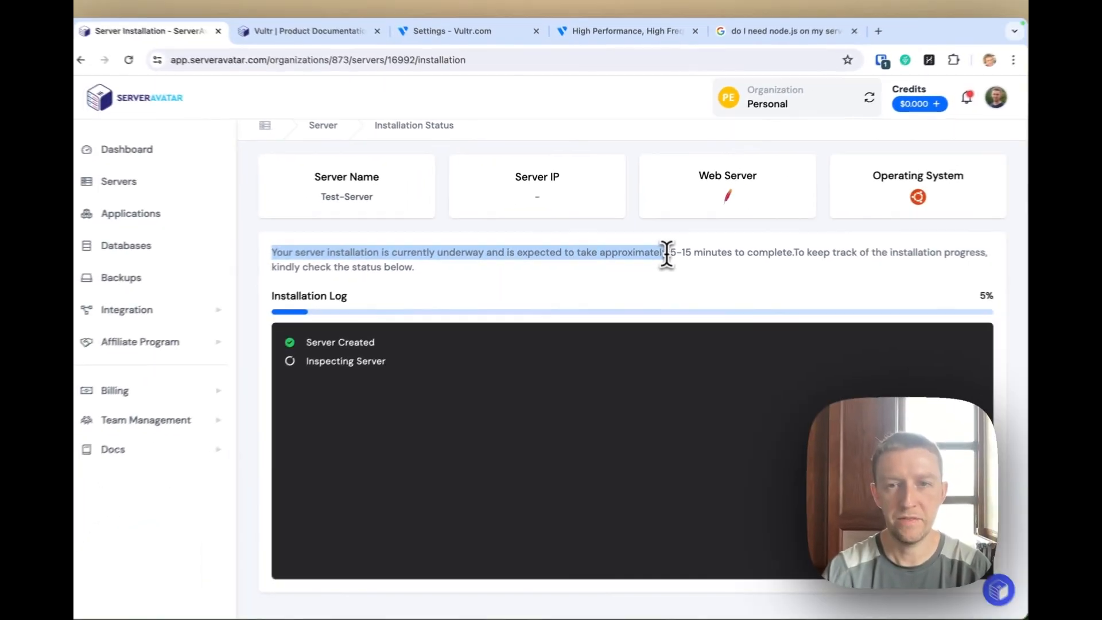
drag(666, 252, 792, 251)
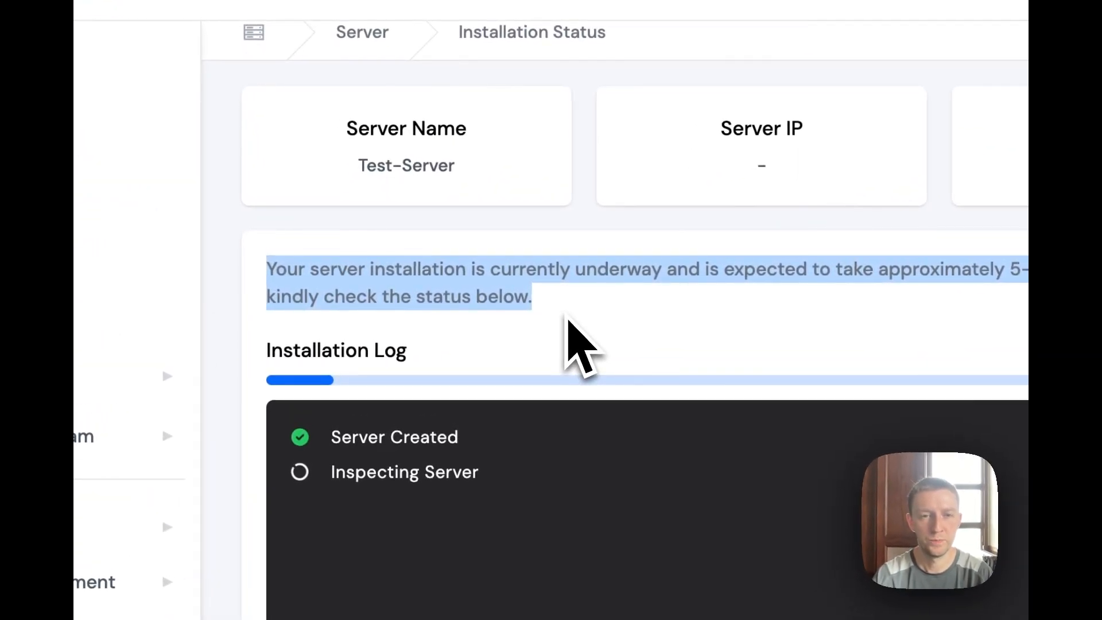
Clear the text highlight on the installation status page.
click(568, 320)
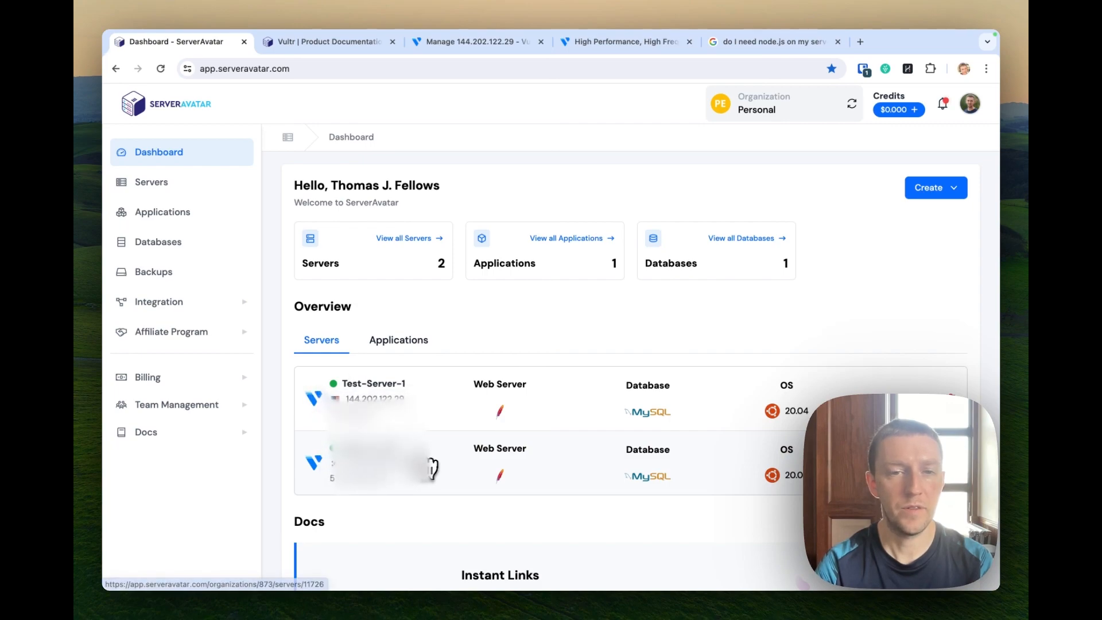
Open Test-Server-1's panel, view its Vultr page, then return to the server panel.
click(372, 385)
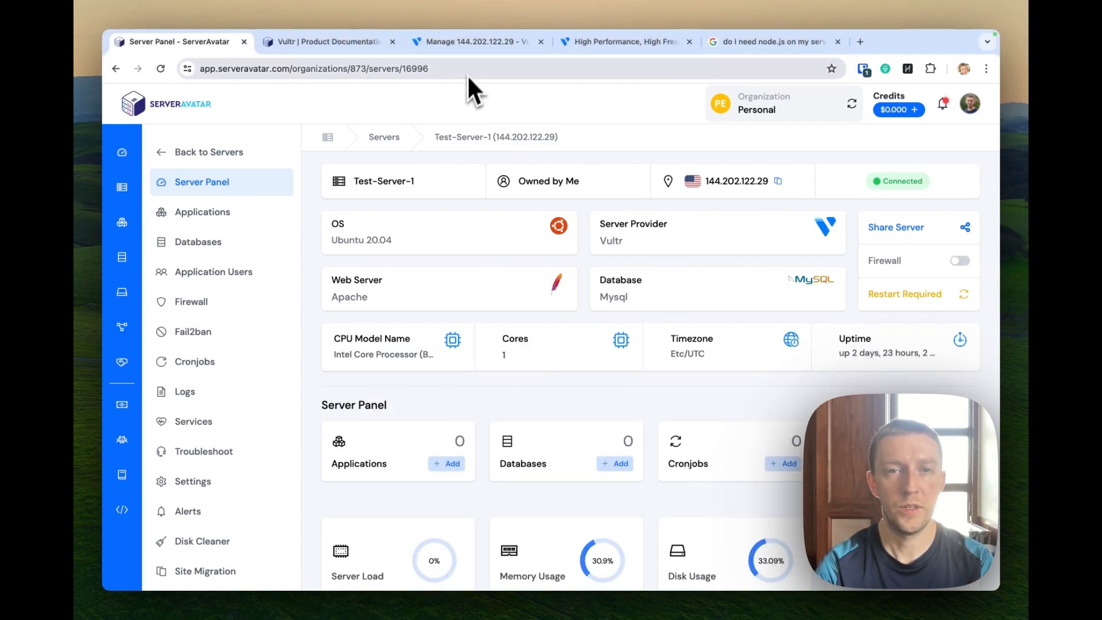
click(468, 51)
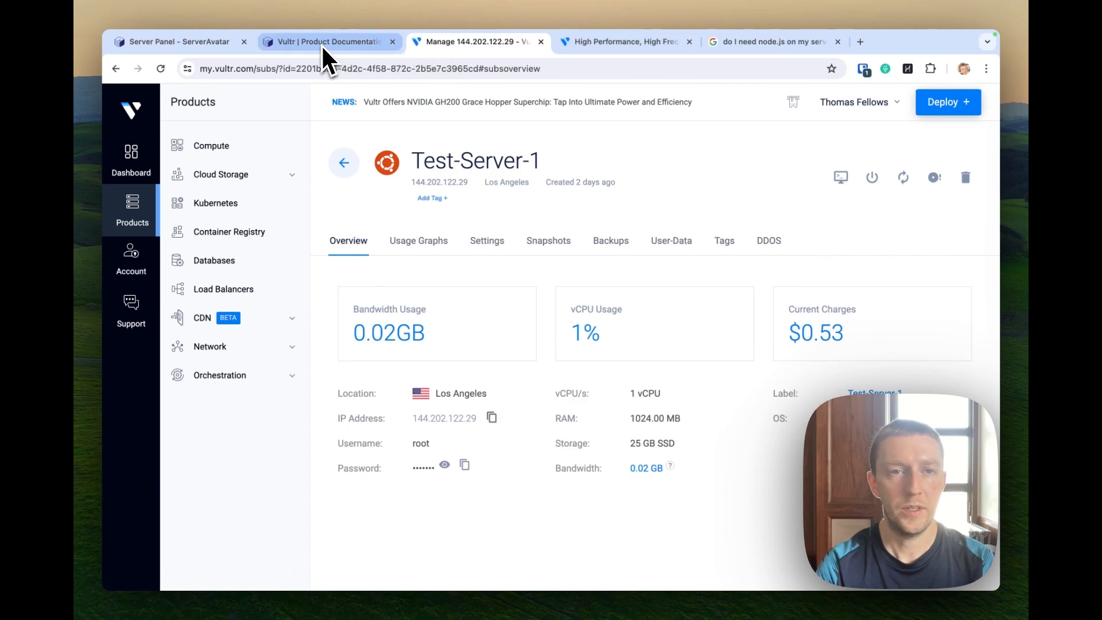
click(189, 42)
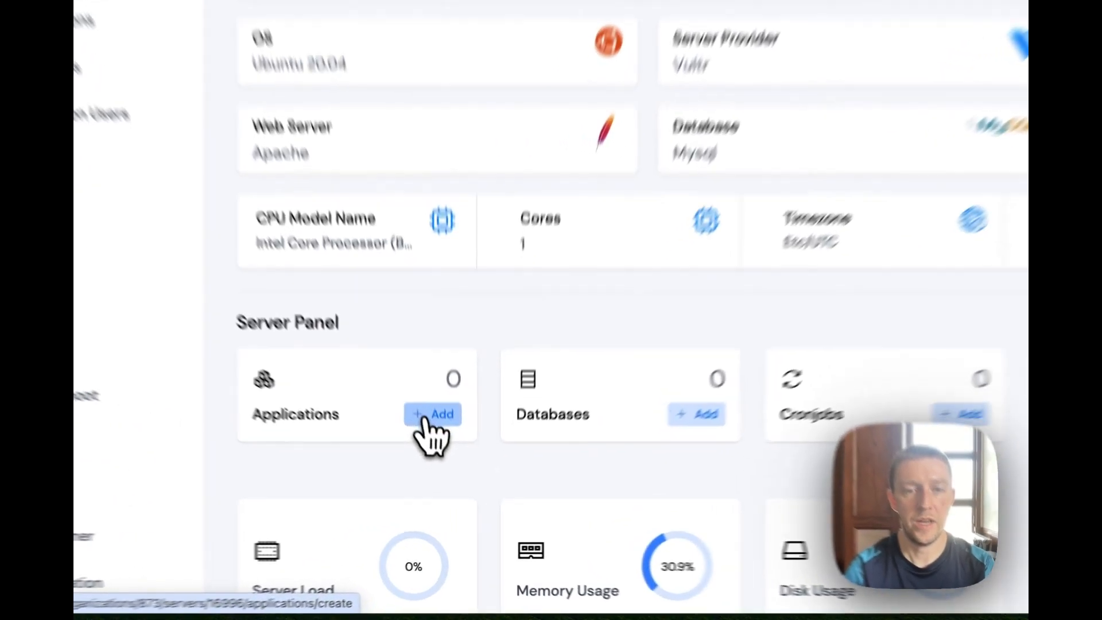
Add a new application to Test-Server-1 using the One Click install method, reviewing the WordPress fields.
click(446, 463)
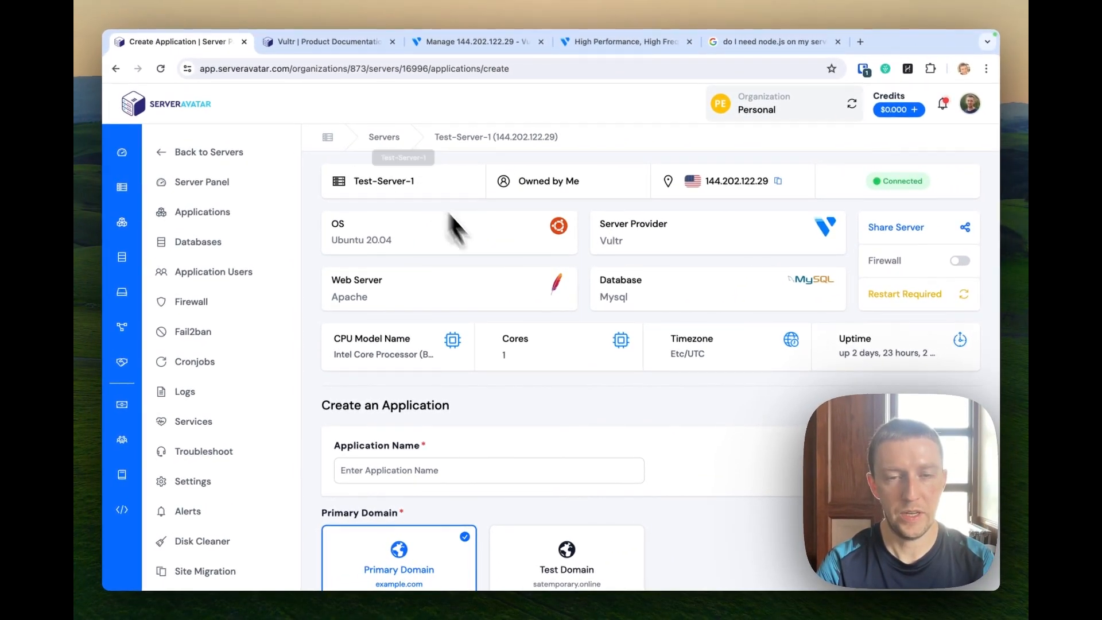
scroll(572, 364, down, 2)
click(562, 371)
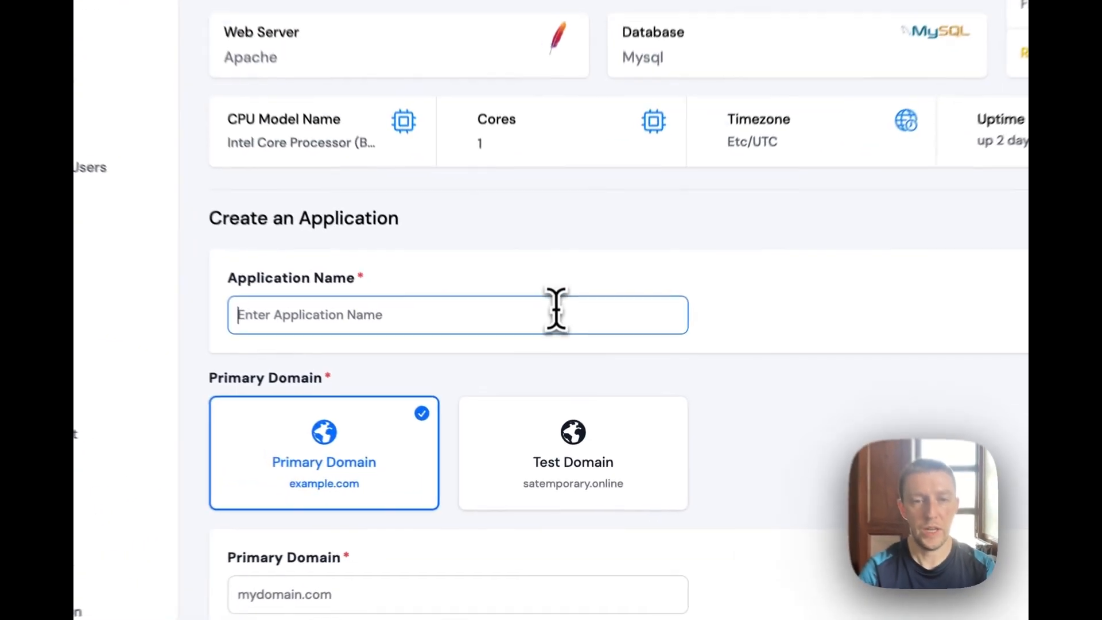
scroll(581, 304, down, 2)
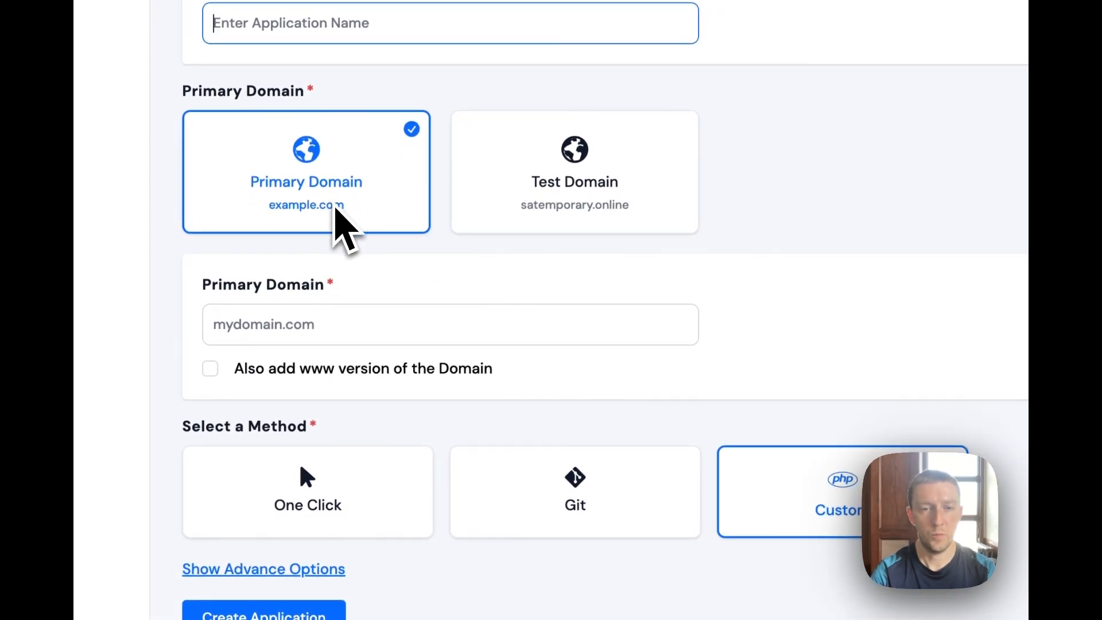
scroll(335, 216, down, 1)
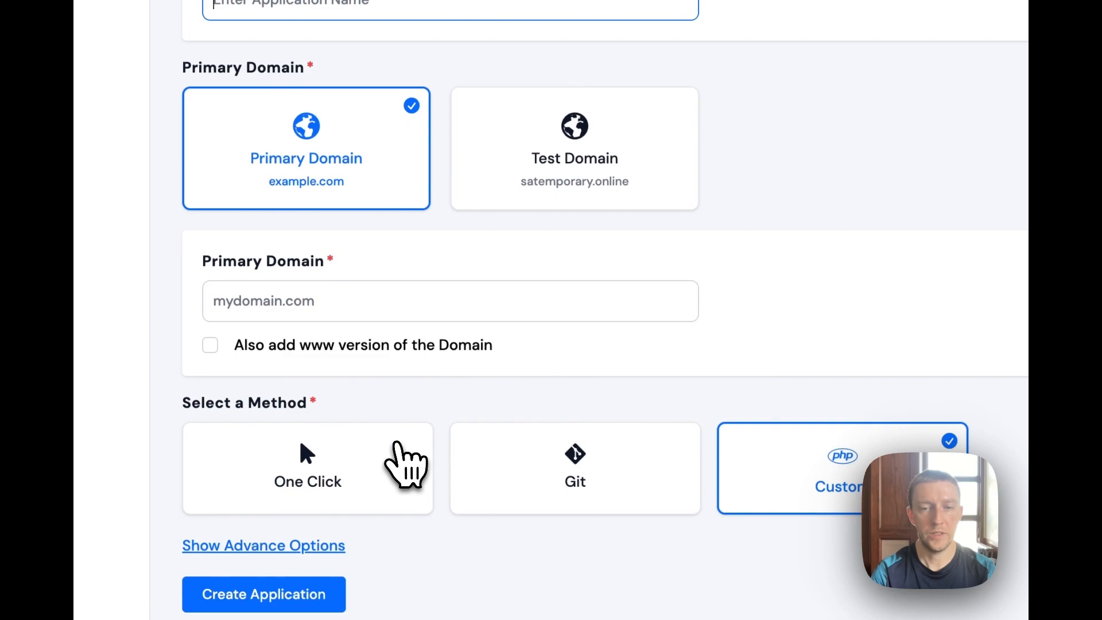
click(399, 445)
scroll(800, 505, down, 5)
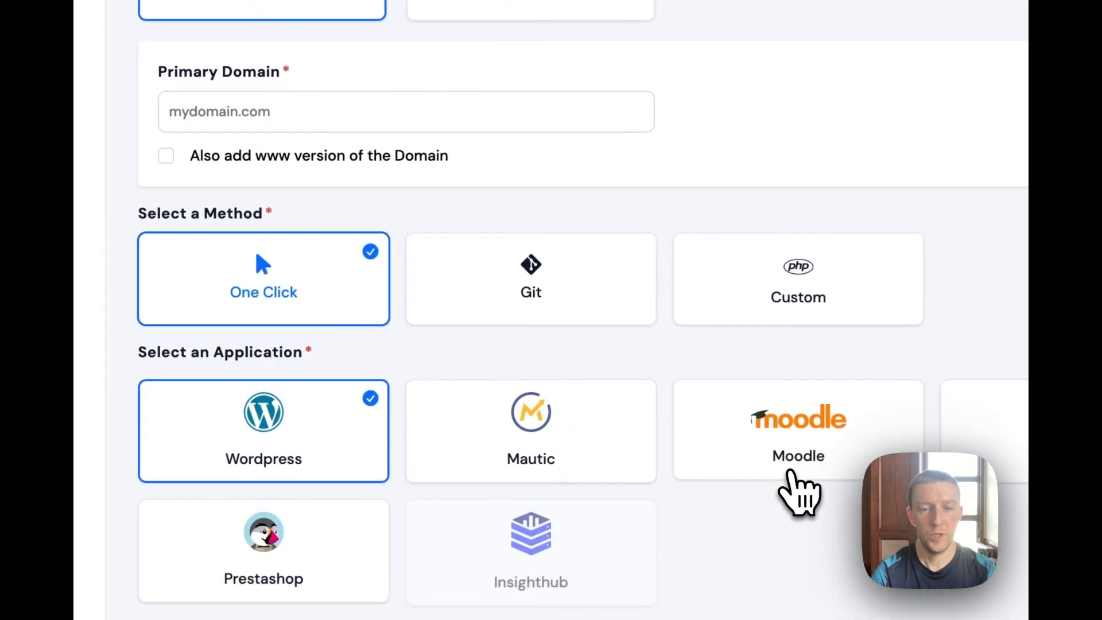
scroll(794, 490, down, 1)
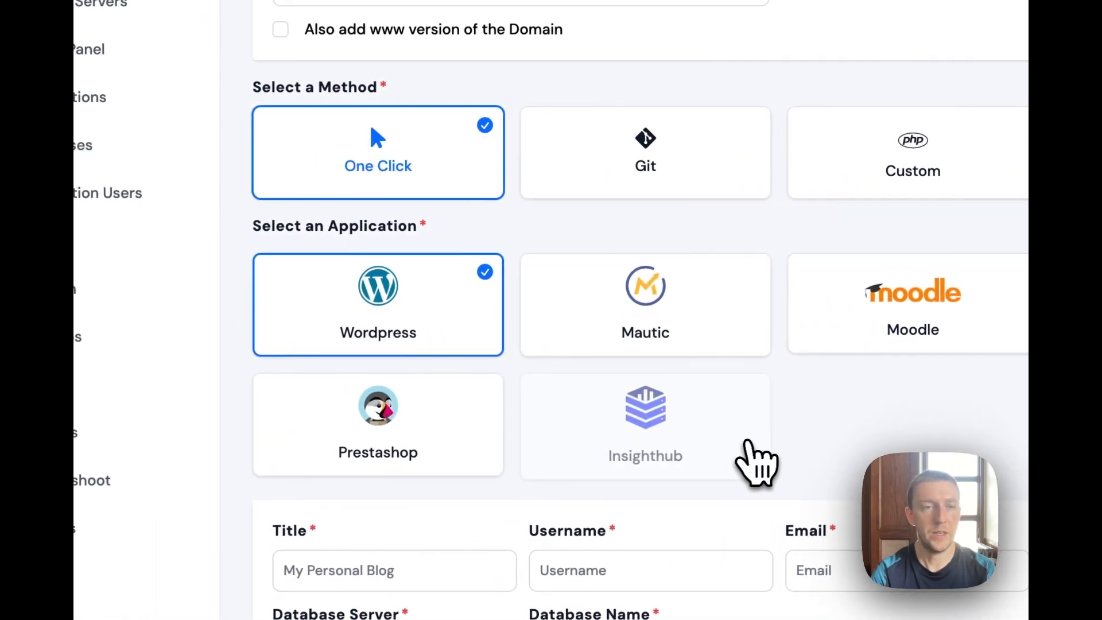
scroll(718, 318, down, 2)
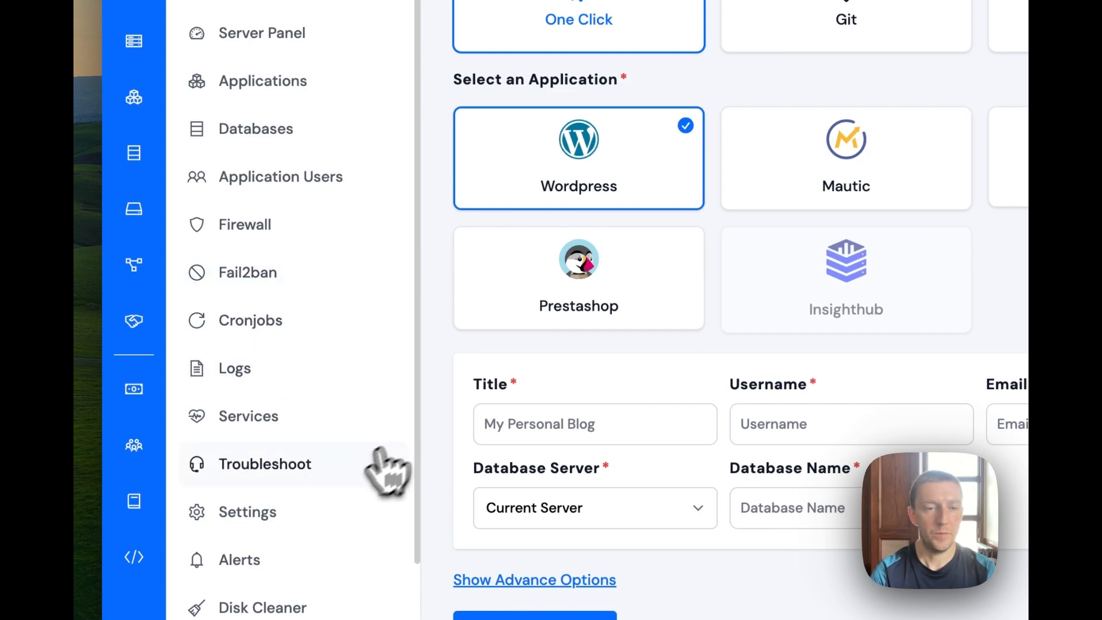
scroll(333, 462, down, 3)
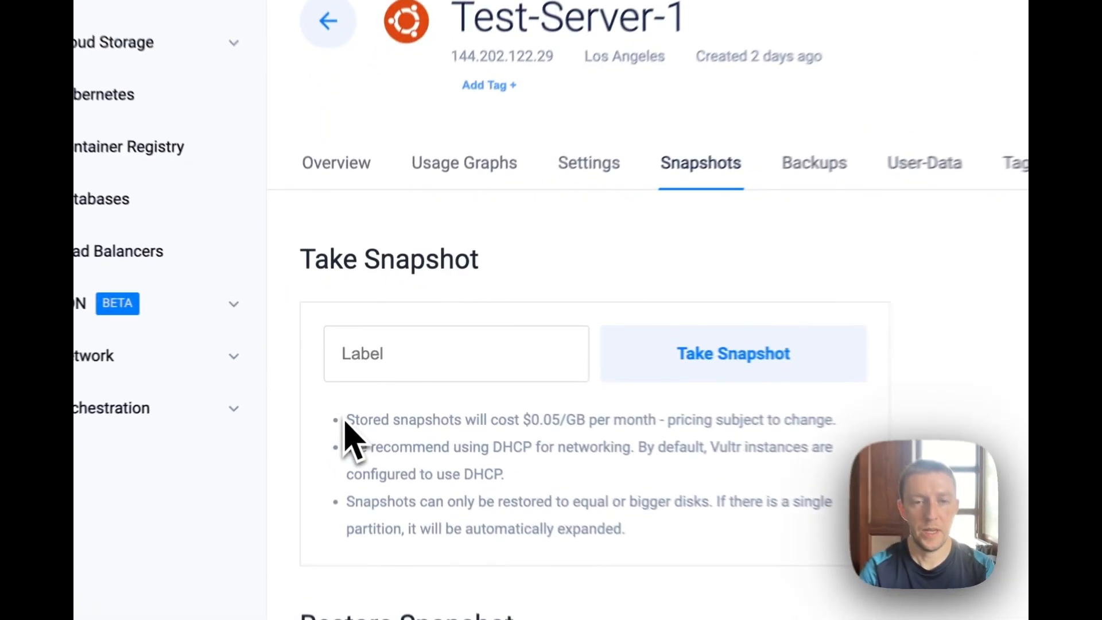
Highlight the $0.05/GB monthly snapshot price and the $1.00/month backup cost in Vultr.
drag(354, 382, 422, 383)
drag(481, 434, 523, 434)
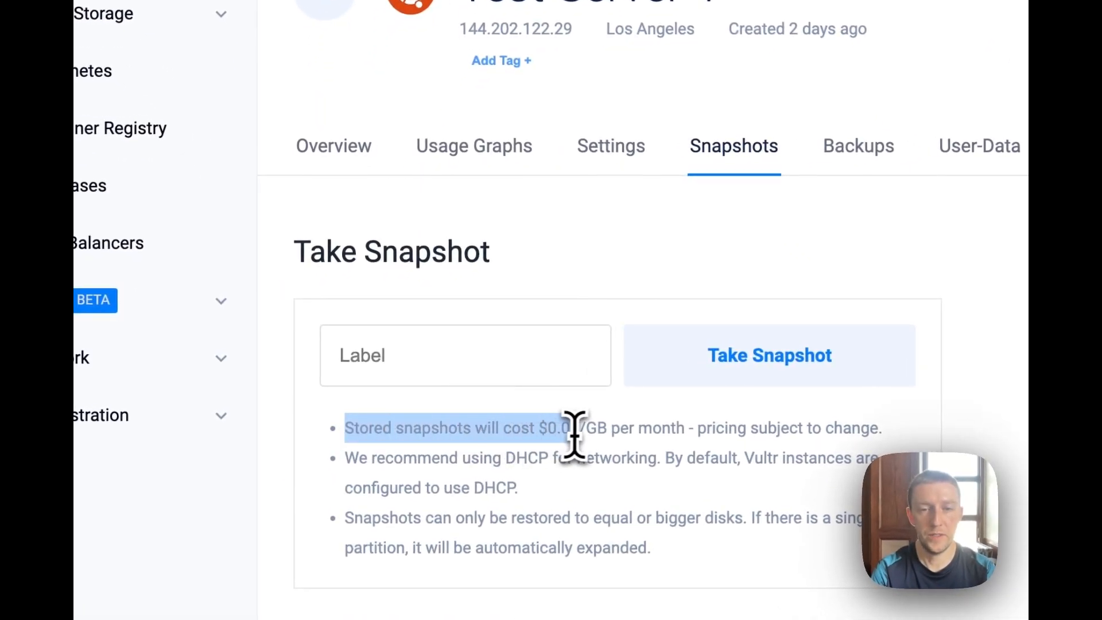
drag(599, 435, 673, 434)
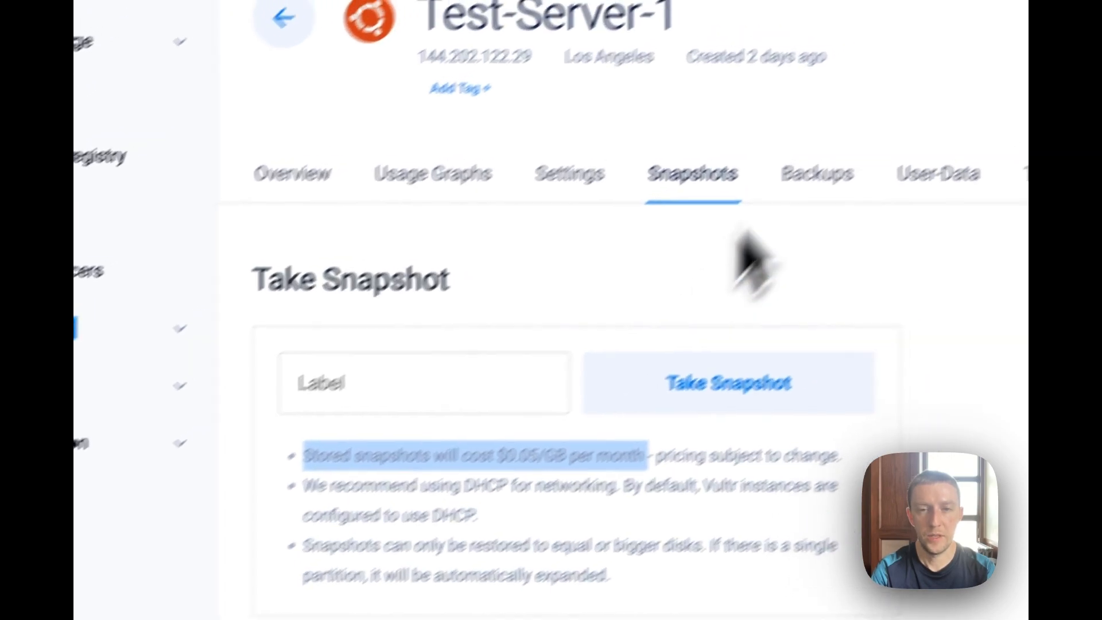
click(864, 146)
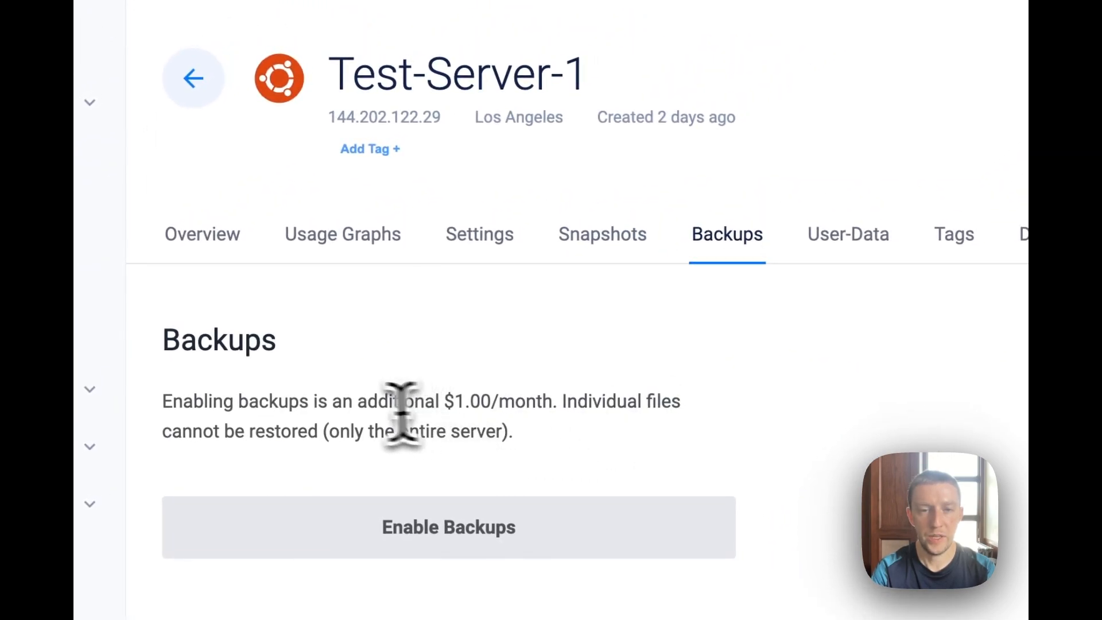
drag(366, 407, 588, 402)
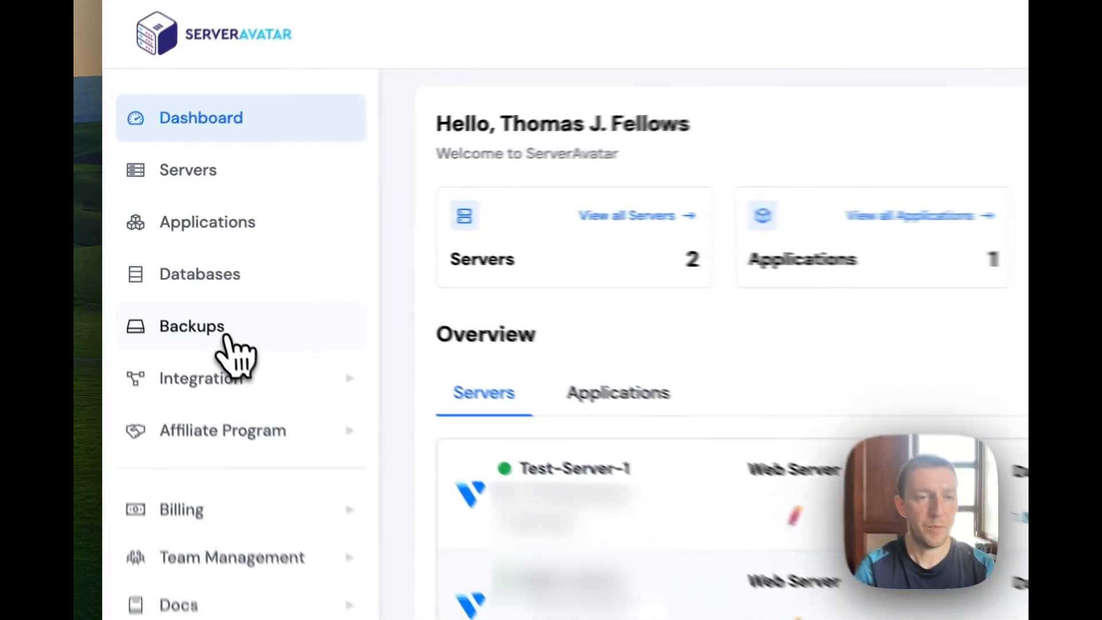
Open the Create an Instant Backup form and select Test-Server-1 as the server.
click(150, 272)
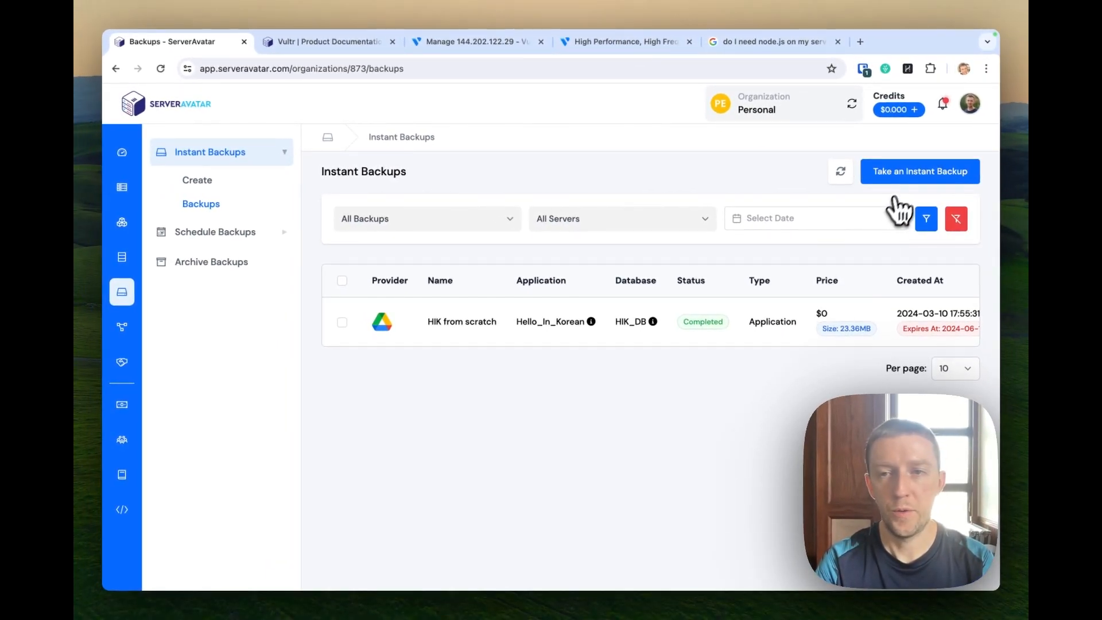
click(904, 184)
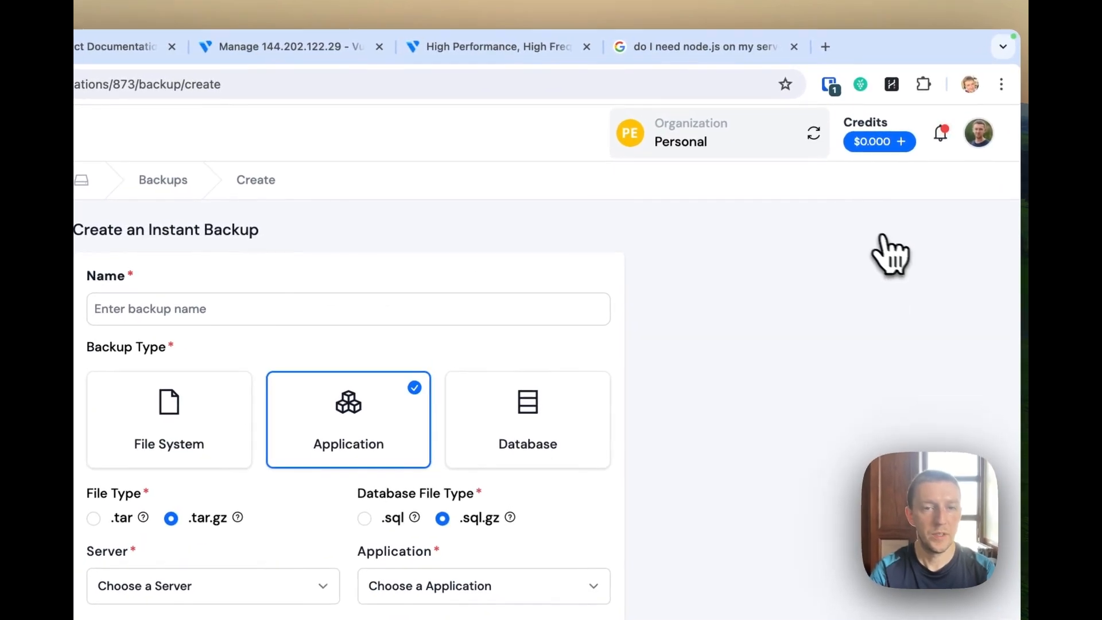
click(320, 247)
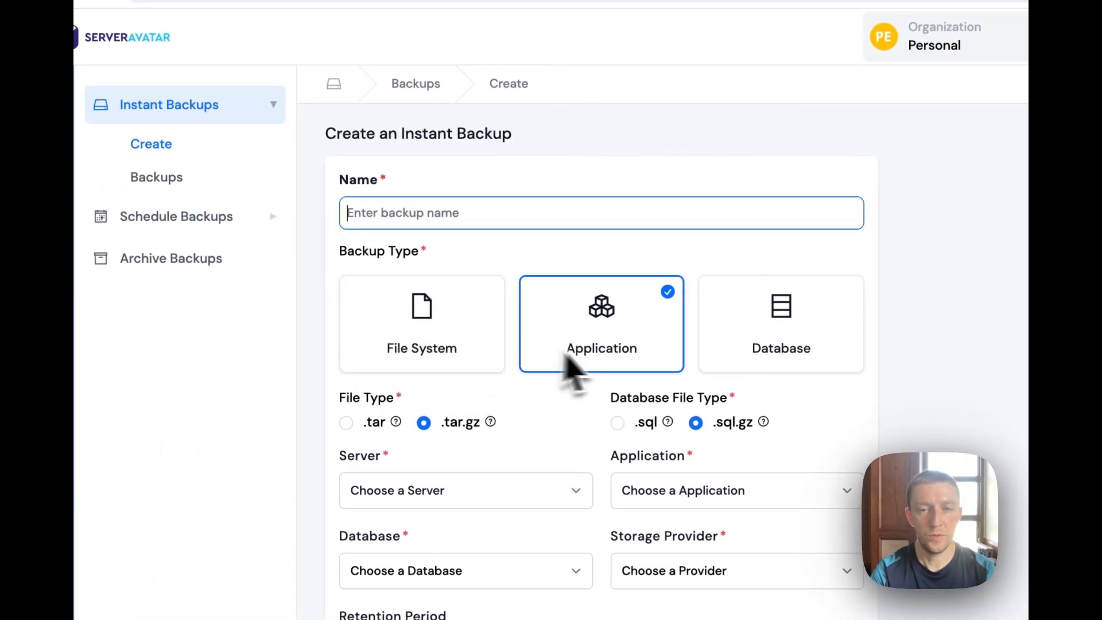
scroll(602, 396, down, 1)
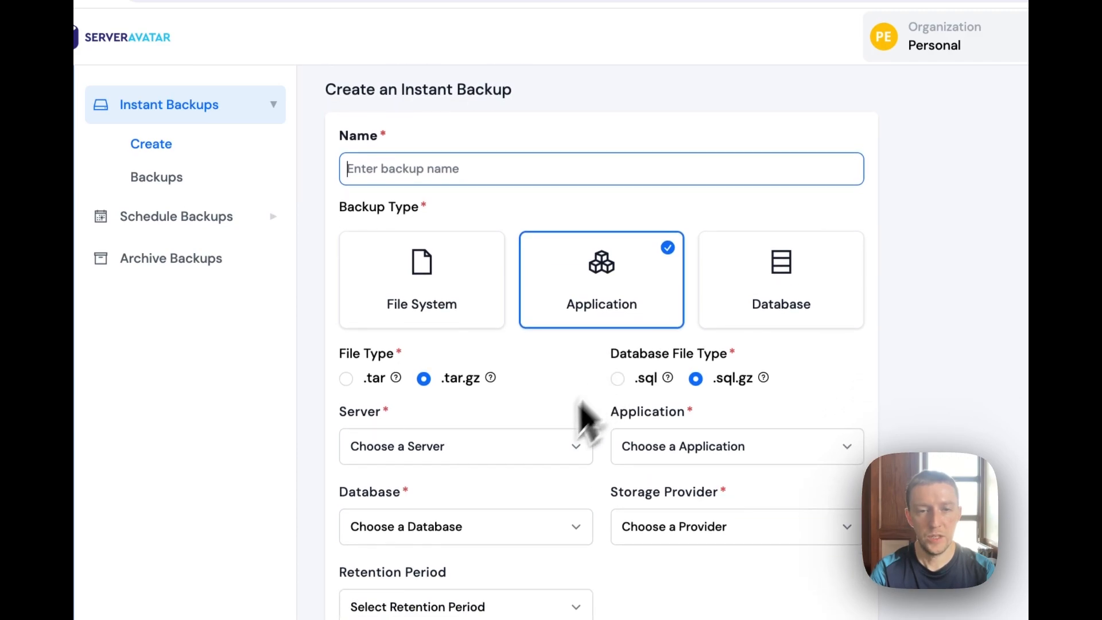
click(546, 459)
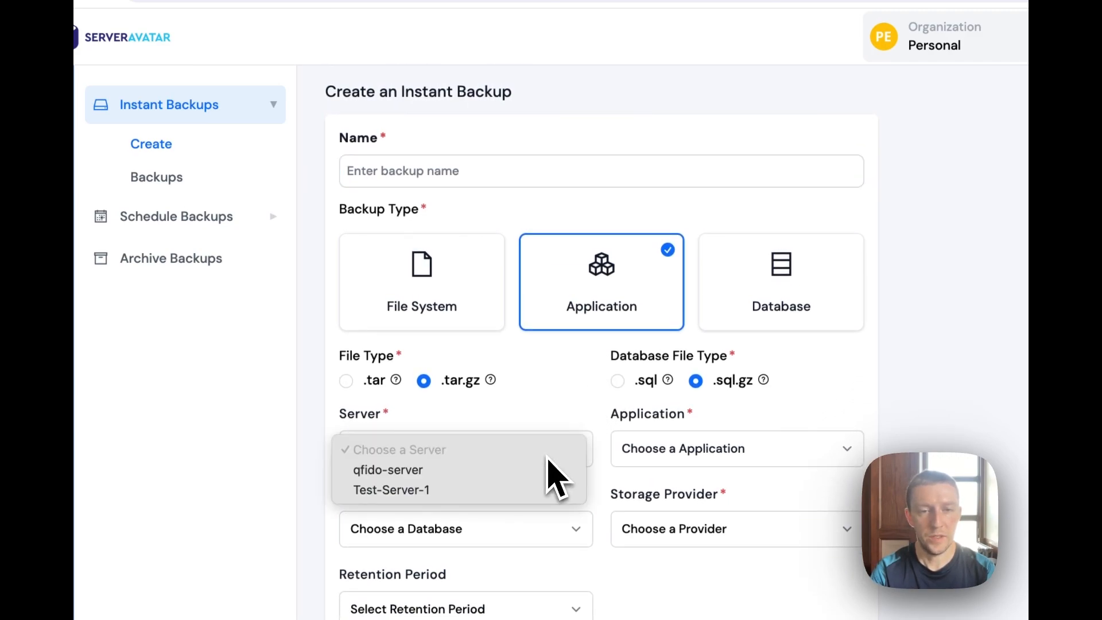
click(368, 490)
click(636, 466)
click(647, 460)
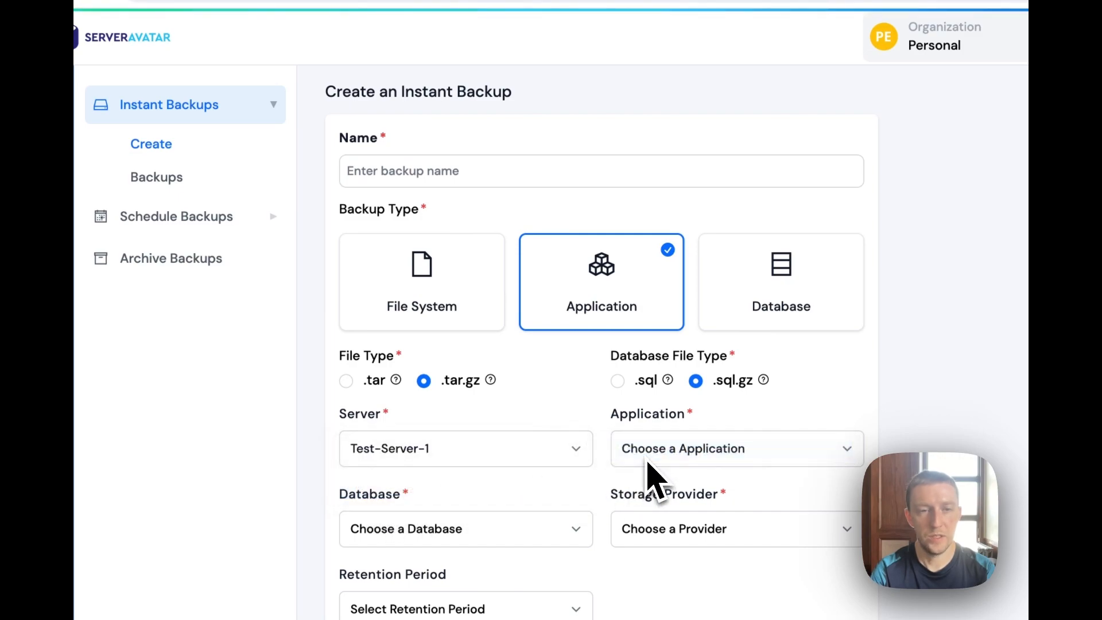